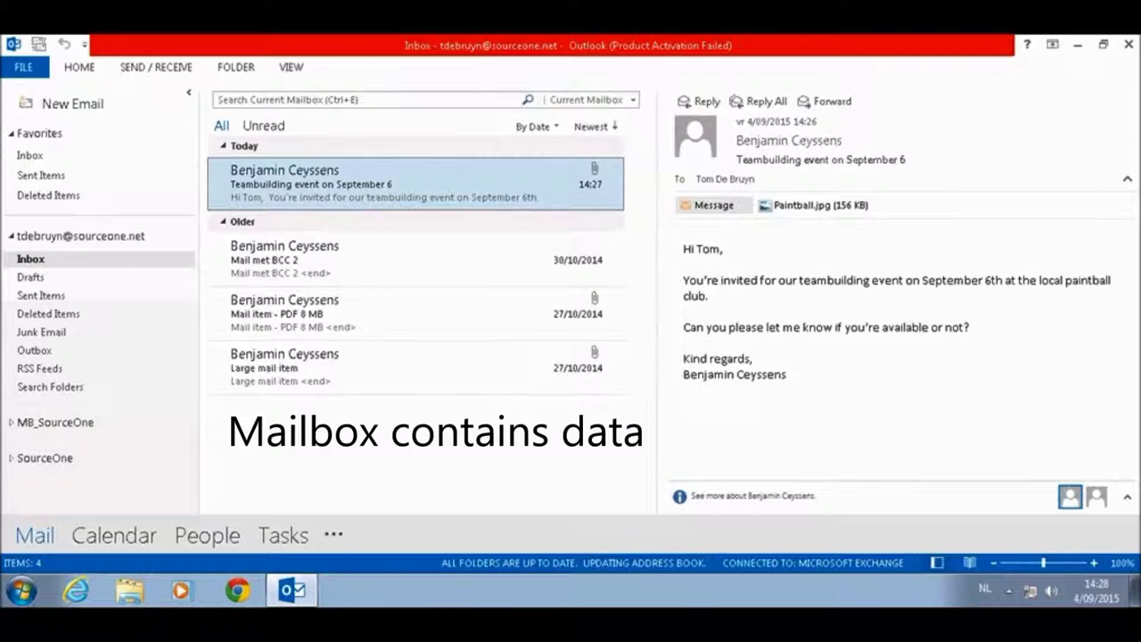
drag(906, 160, 736, 160)
click(736, 159)
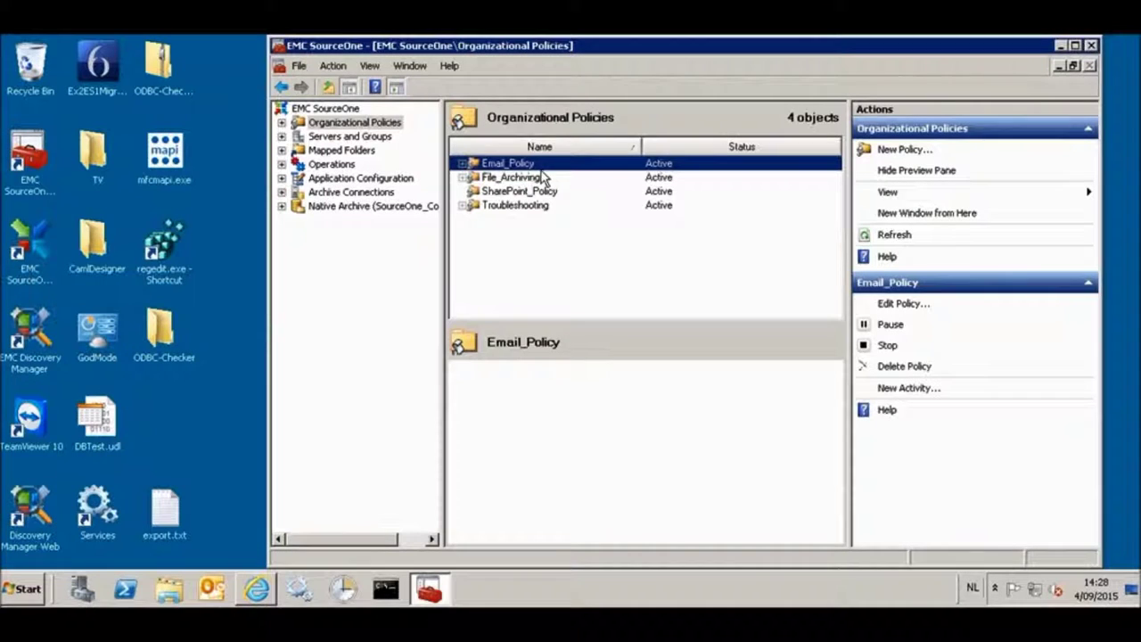
Start a new activity of type Archive - Historical under Email_Policy.
click(463, 164)
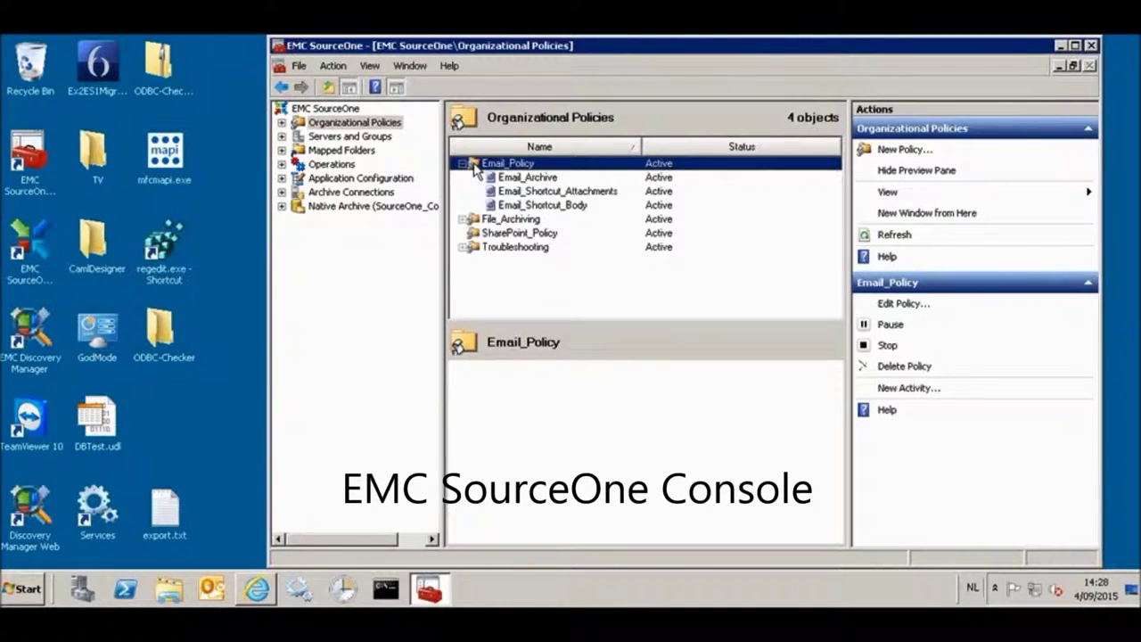
click(923, 388)
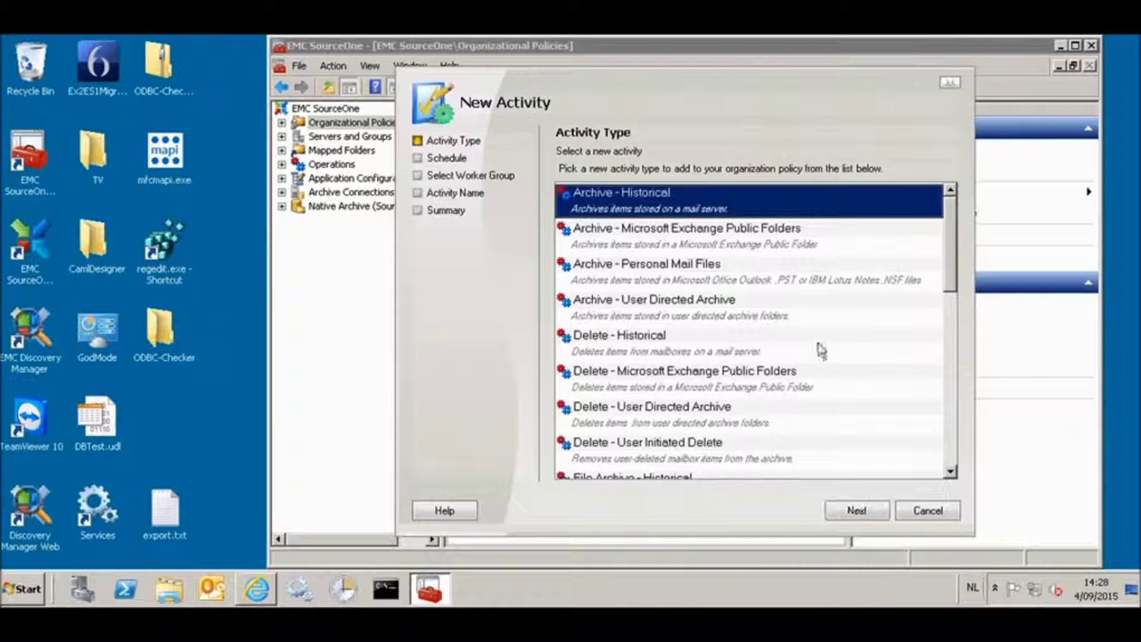
click(874, 512)
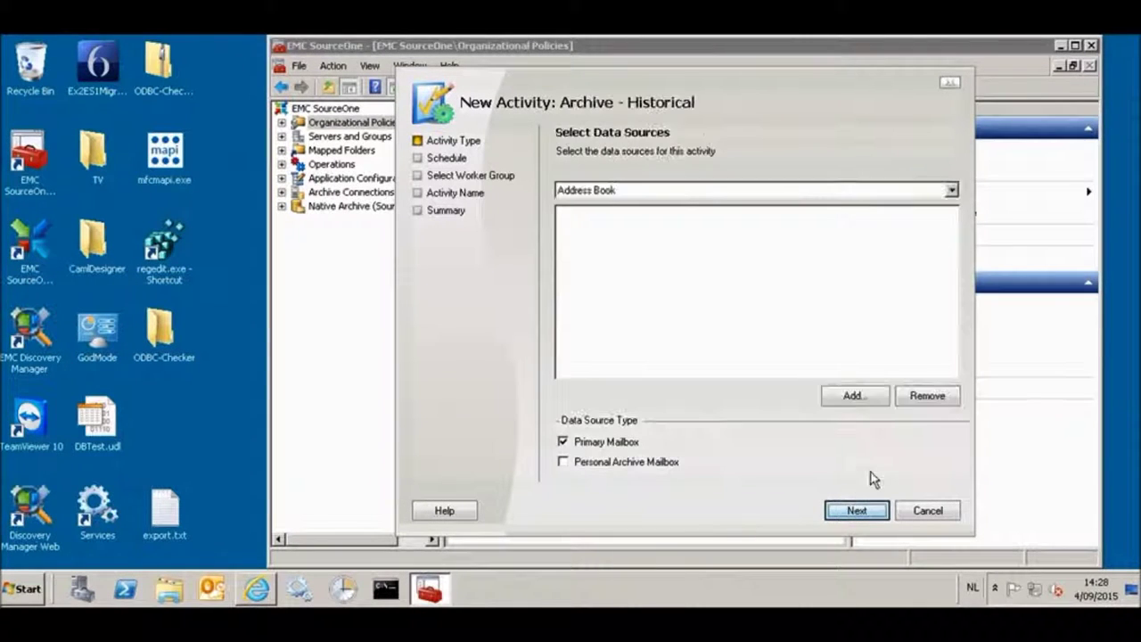
Add the target user's primary mailbox from the Global Address List as the activity's data source.
click(864, 398)
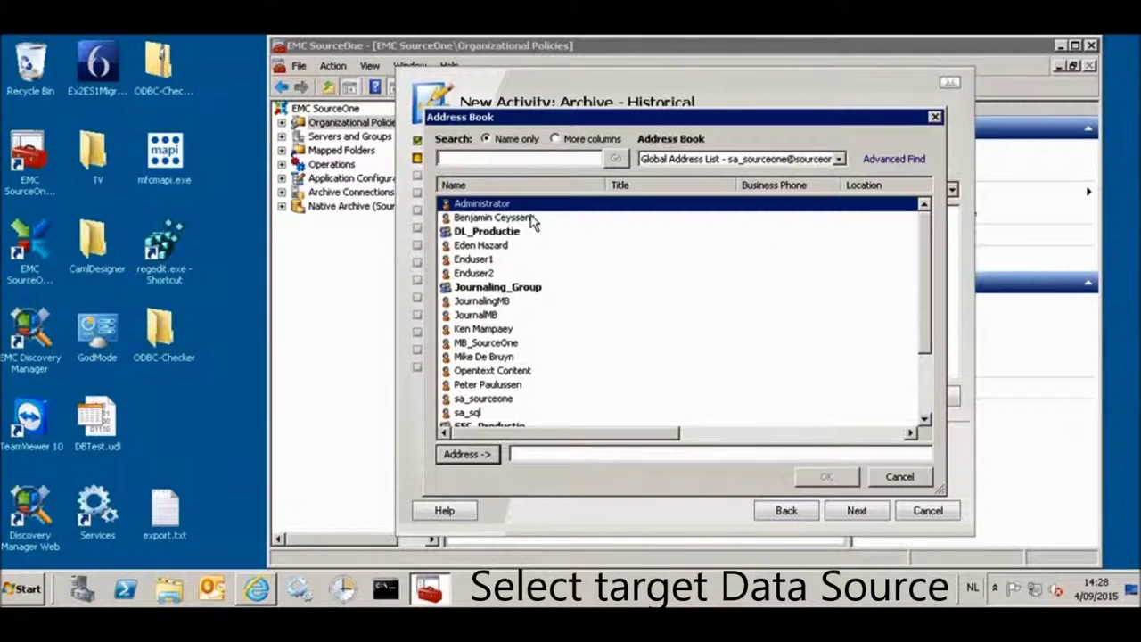
click(927, 406)
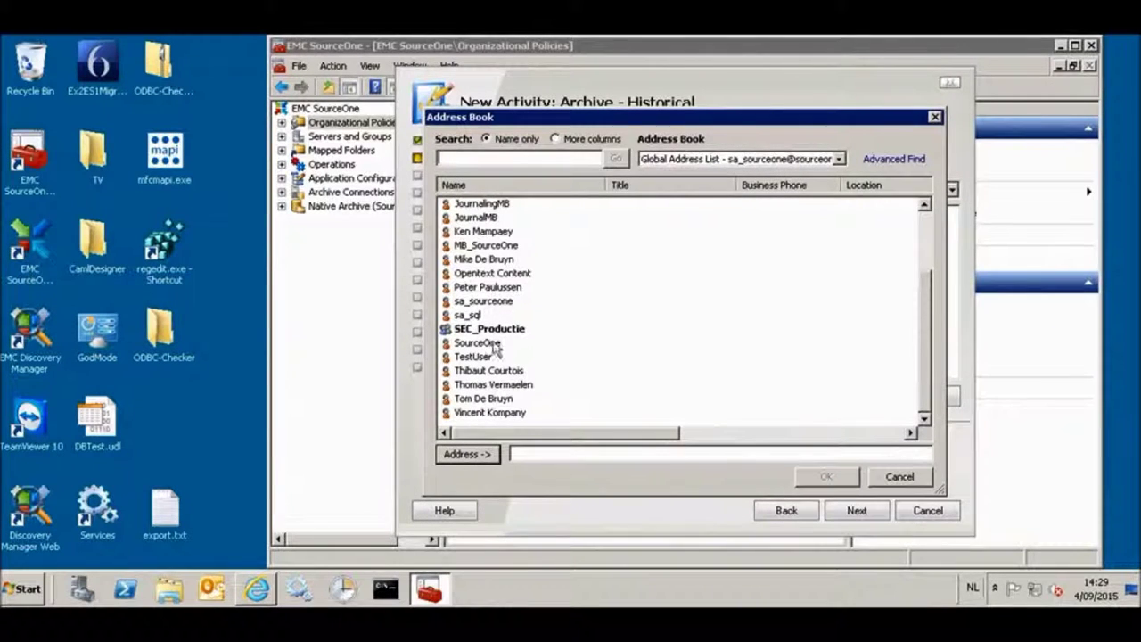
click(486, 403)
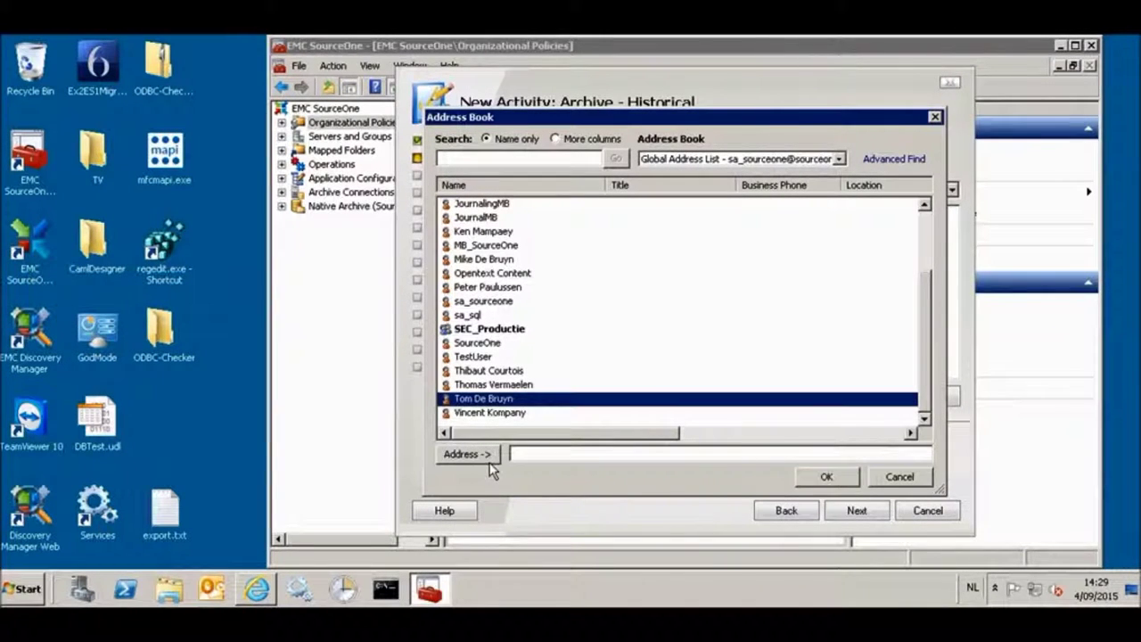
click(468, 453)
click(827, 478)
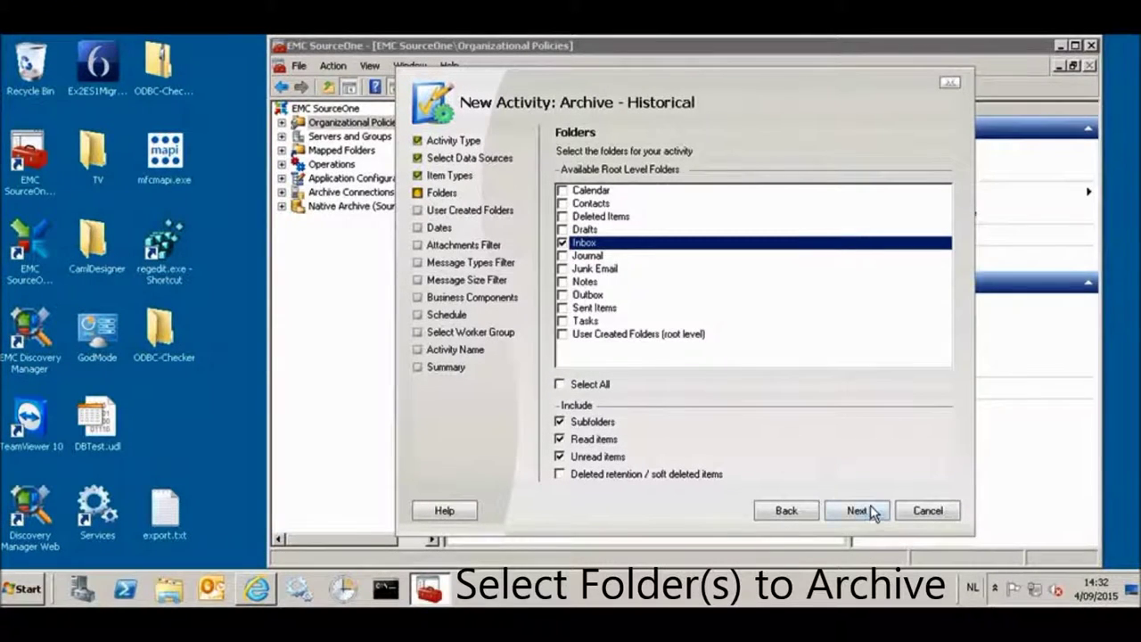
Keep Inbox as the folder to archive and limit the activity to items dated after 03/09/2015.
click(869, 508)
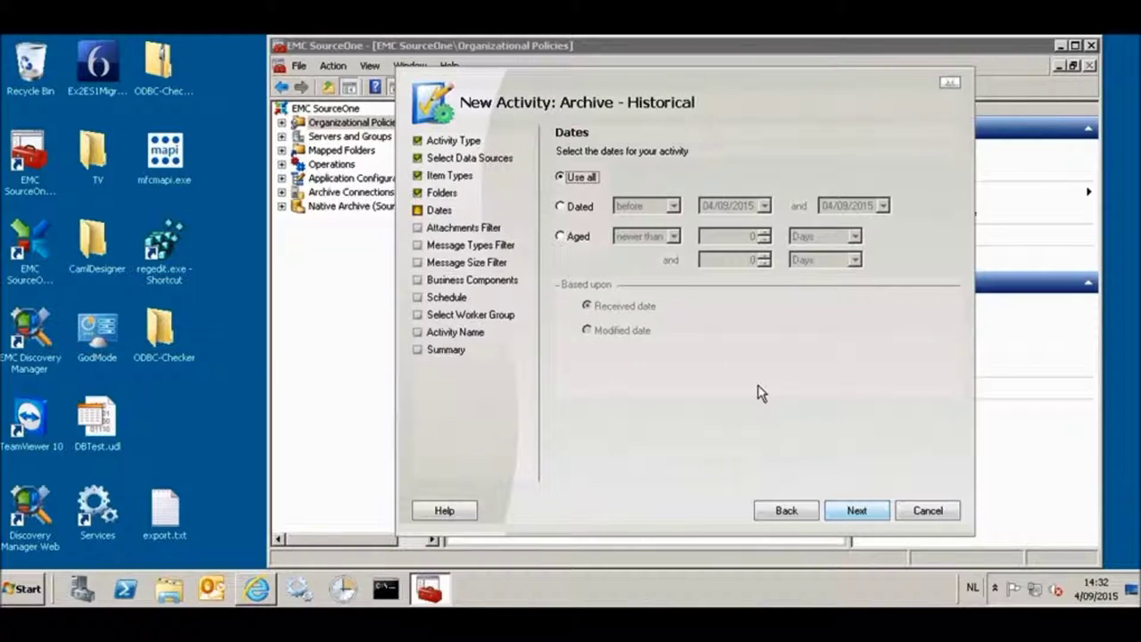
click(578, 208)
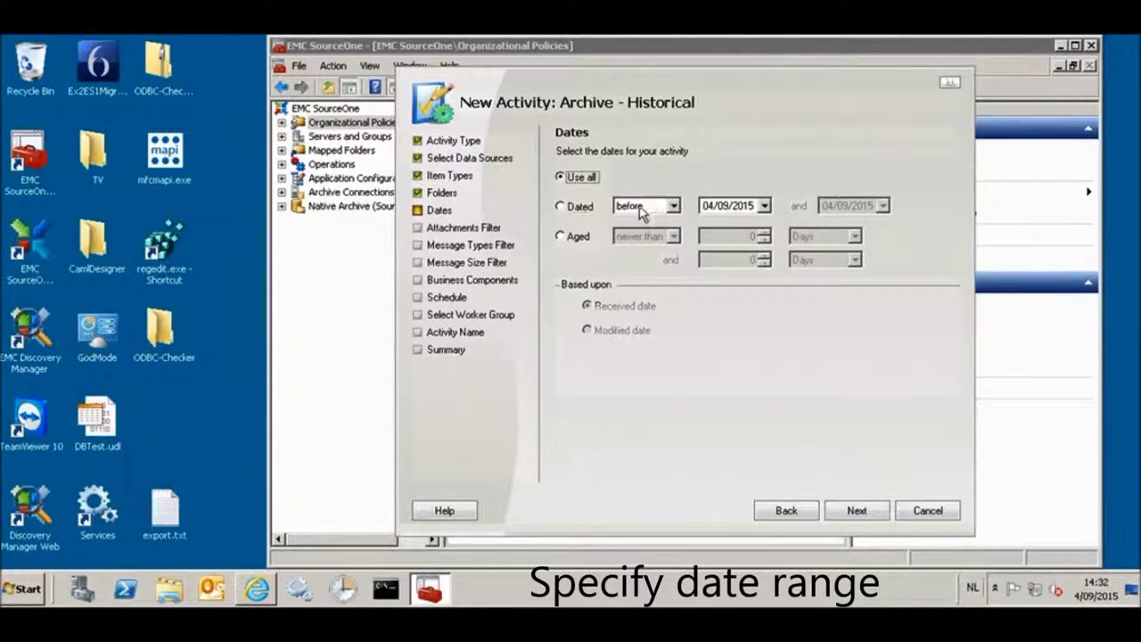
click(648, 212)
click(641, 223)
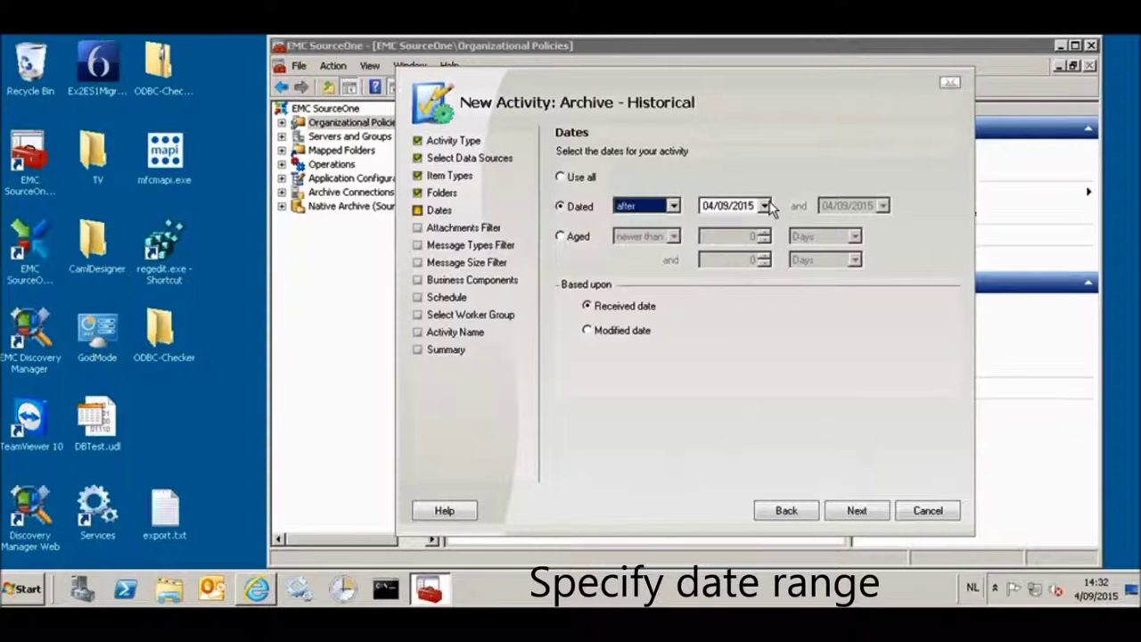
click(764, 206)
click(704, 268)
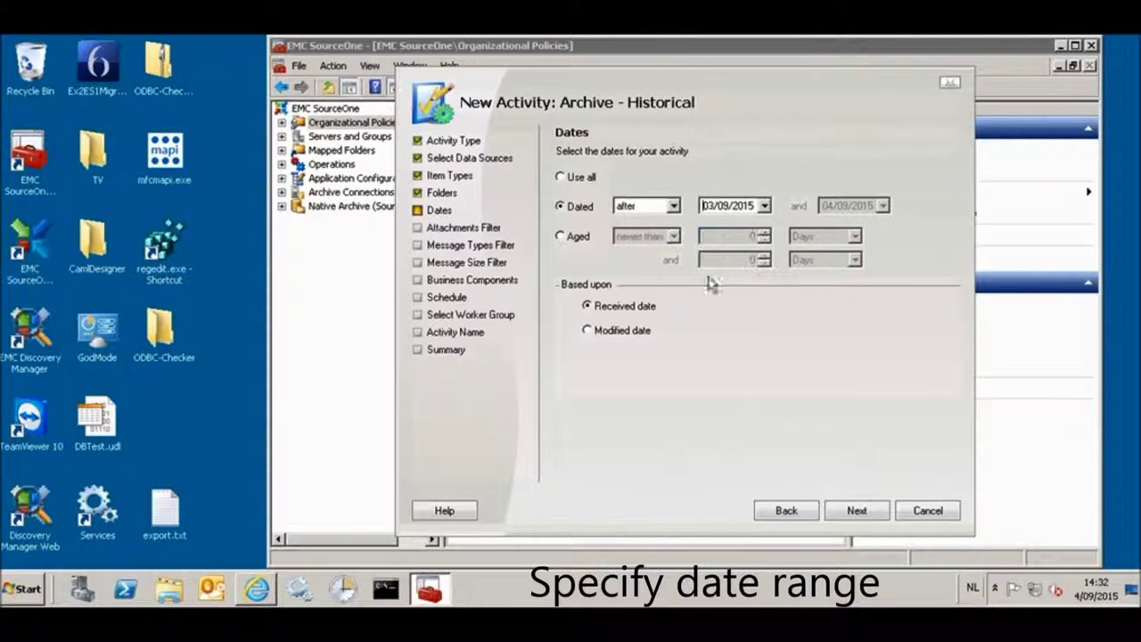
click(856, 511)
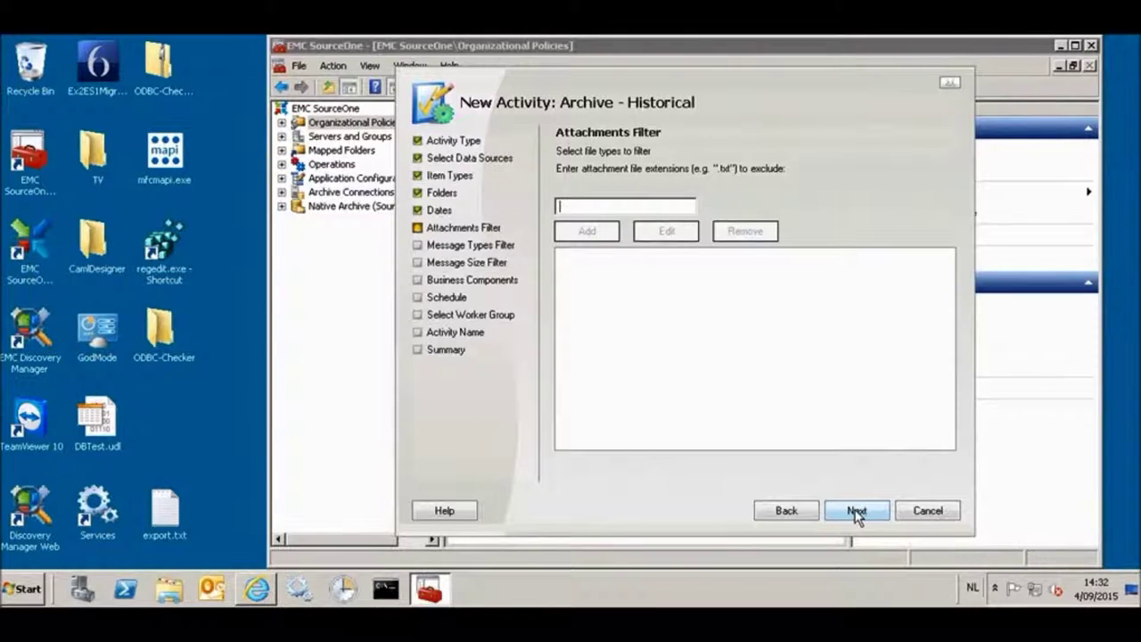
Accept the default attachment, message type and message size filters, keeping the Address Rules business component enabled.
click(856, 512)
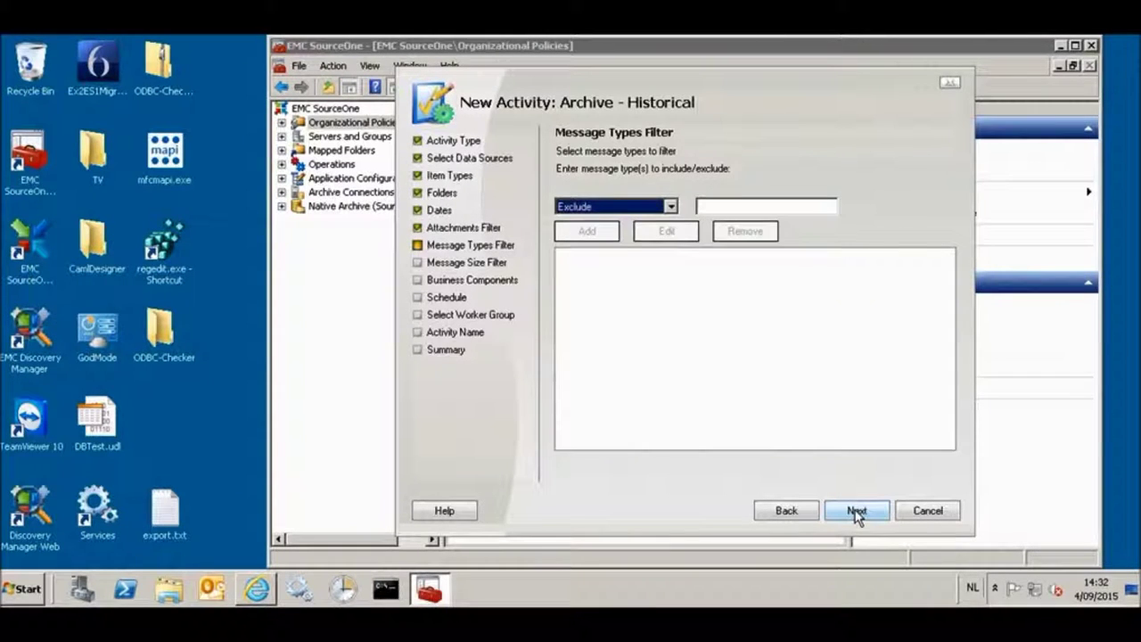
click(856, 512)
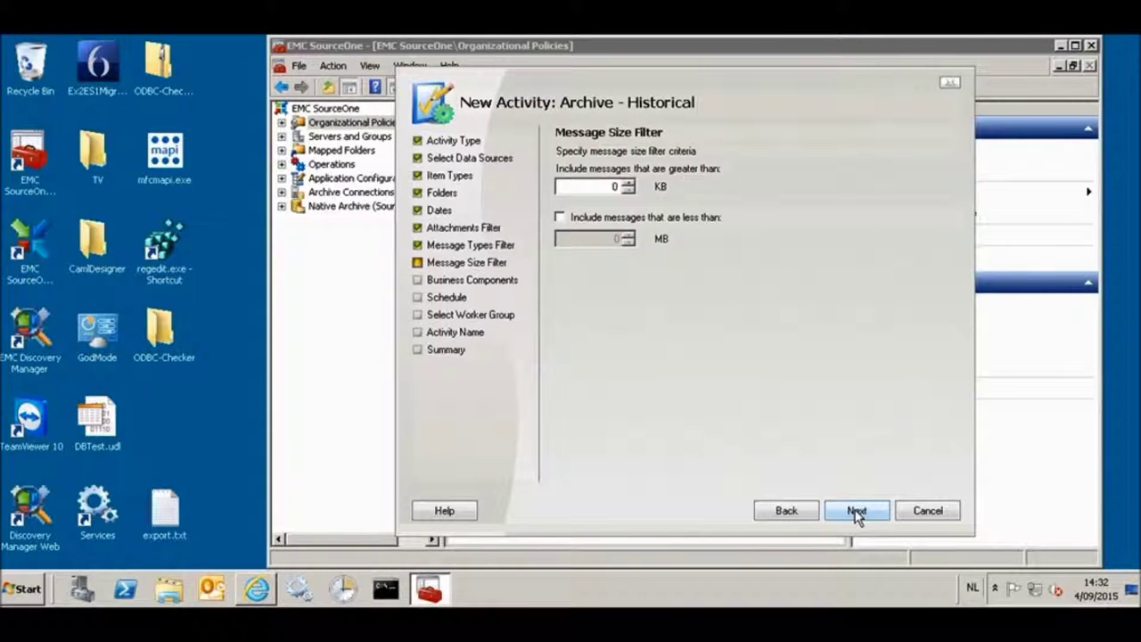
click(856, 512)
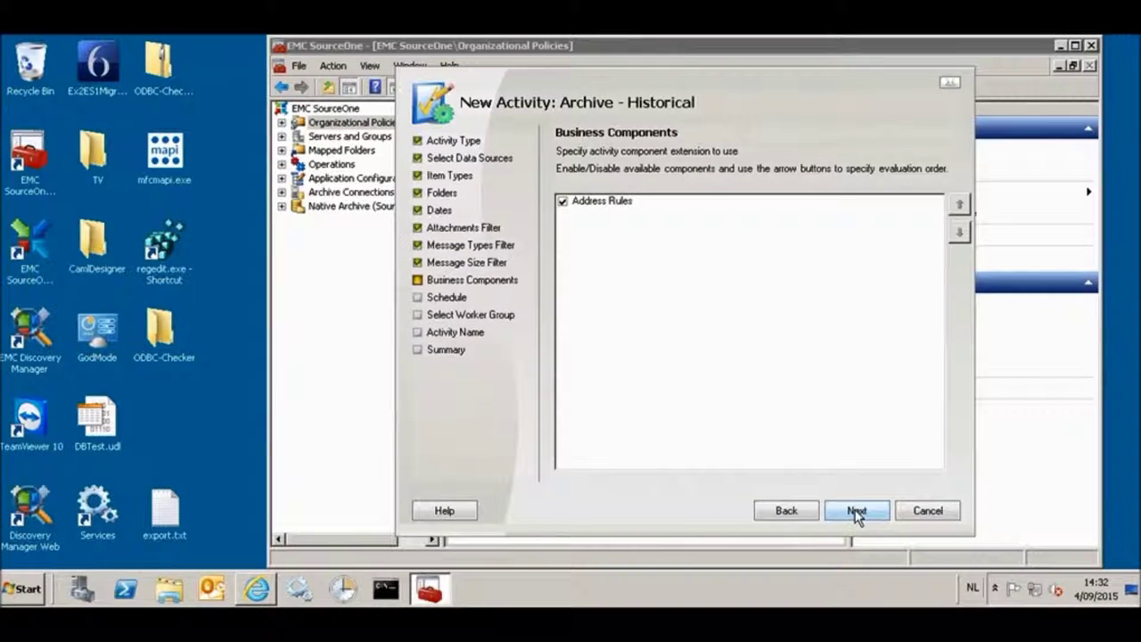
click(856, 511)
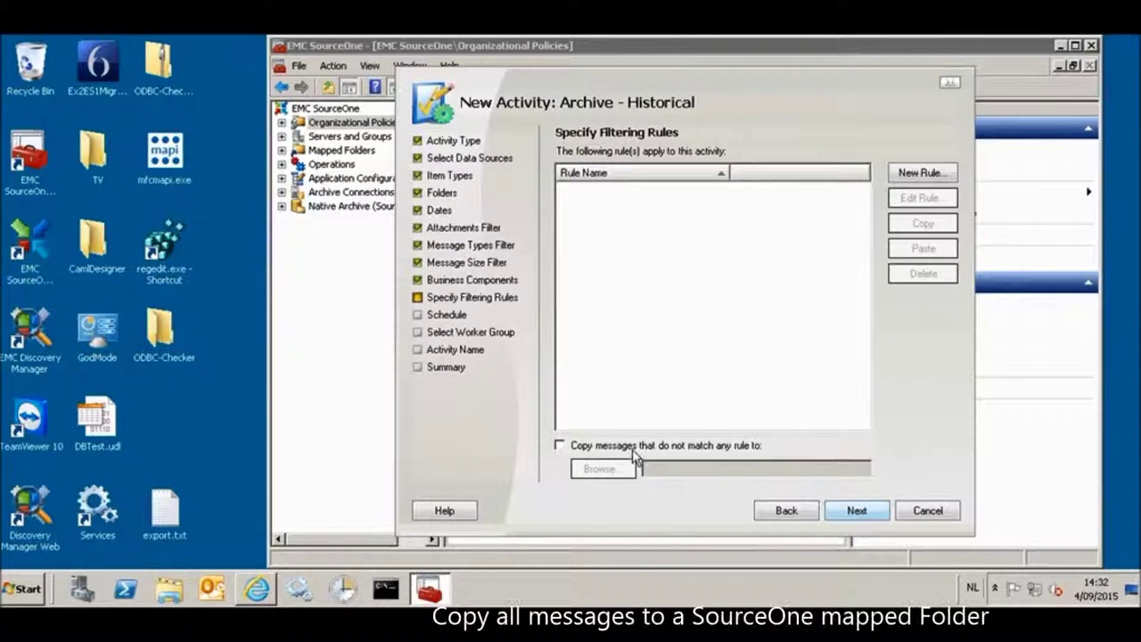
Copy messages that do not match any rule to the Mail Archief folder.
click(624, 446)
click(595, 470)
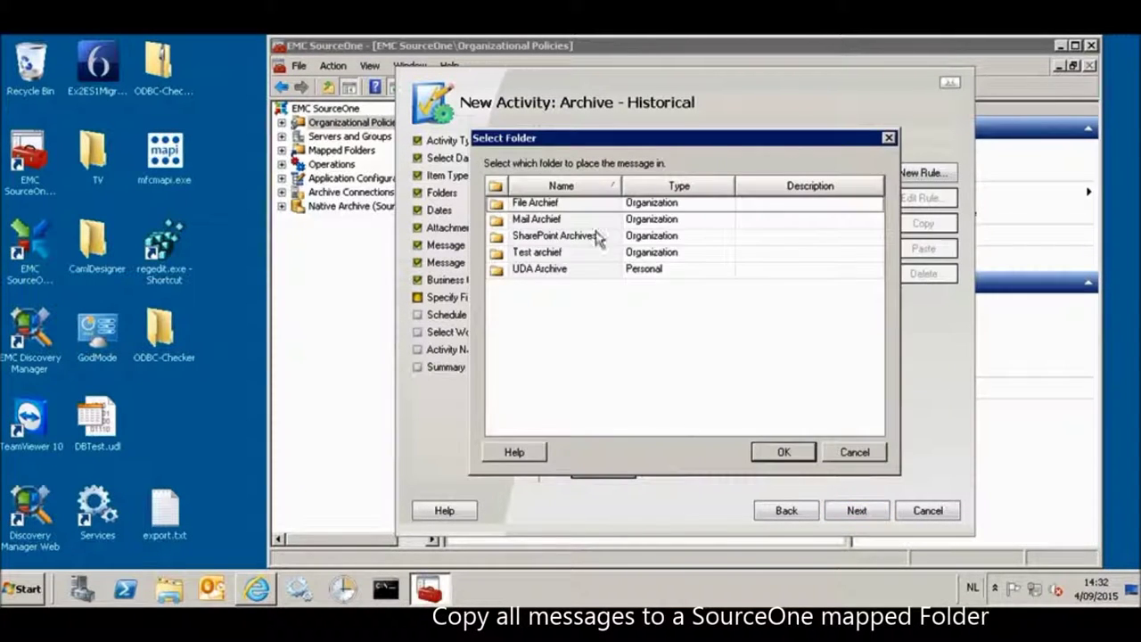
click(555, 220)
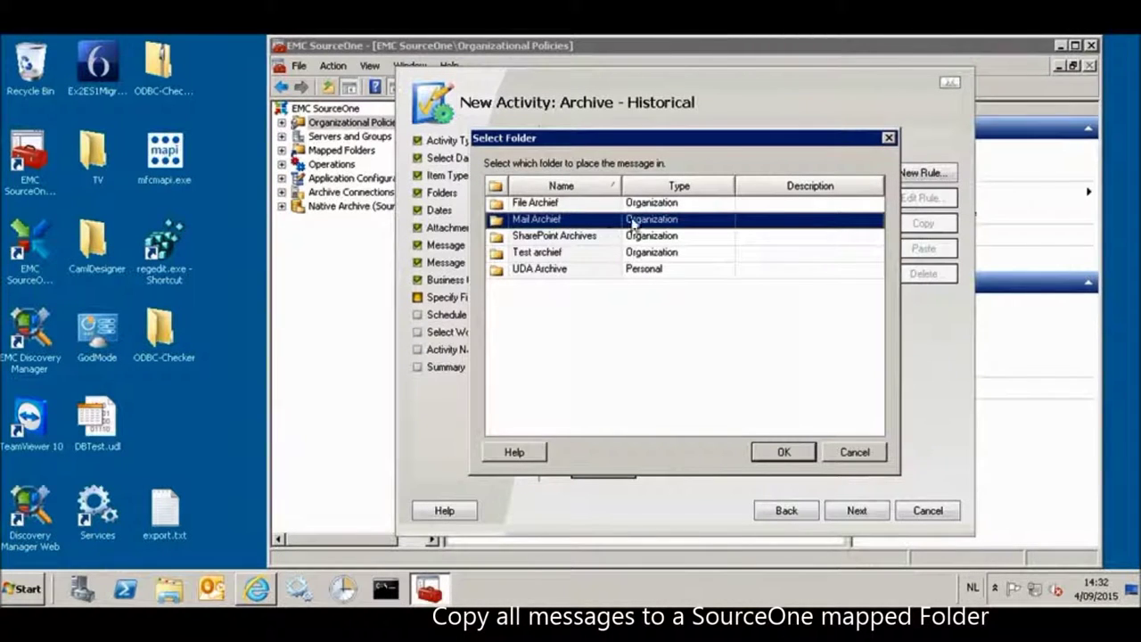
click(784, 453)
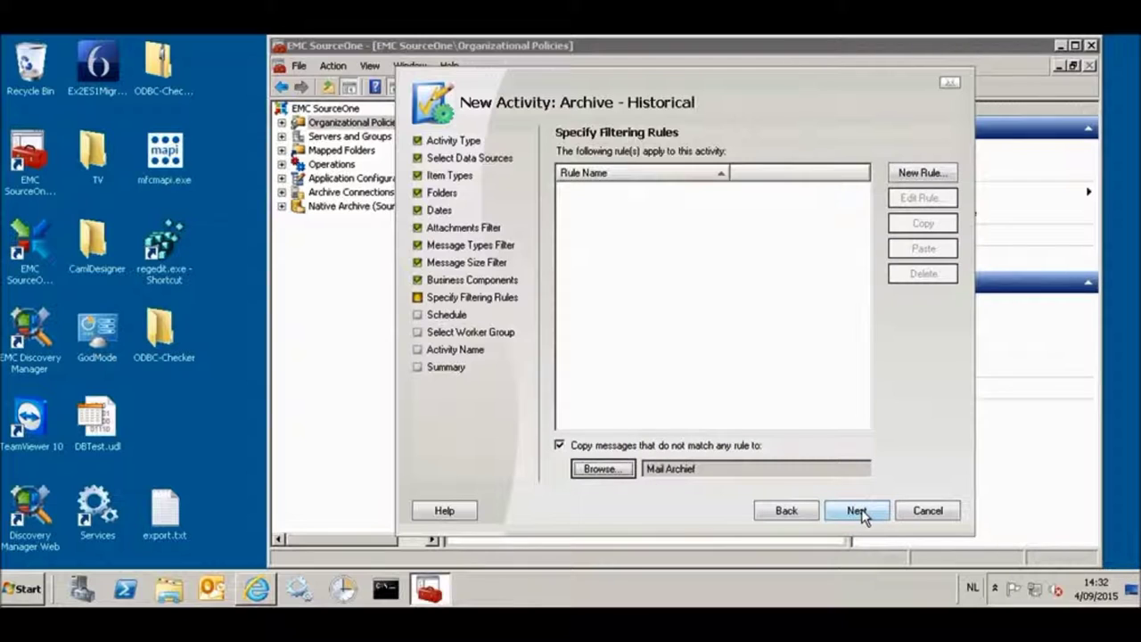
click(858, 511)
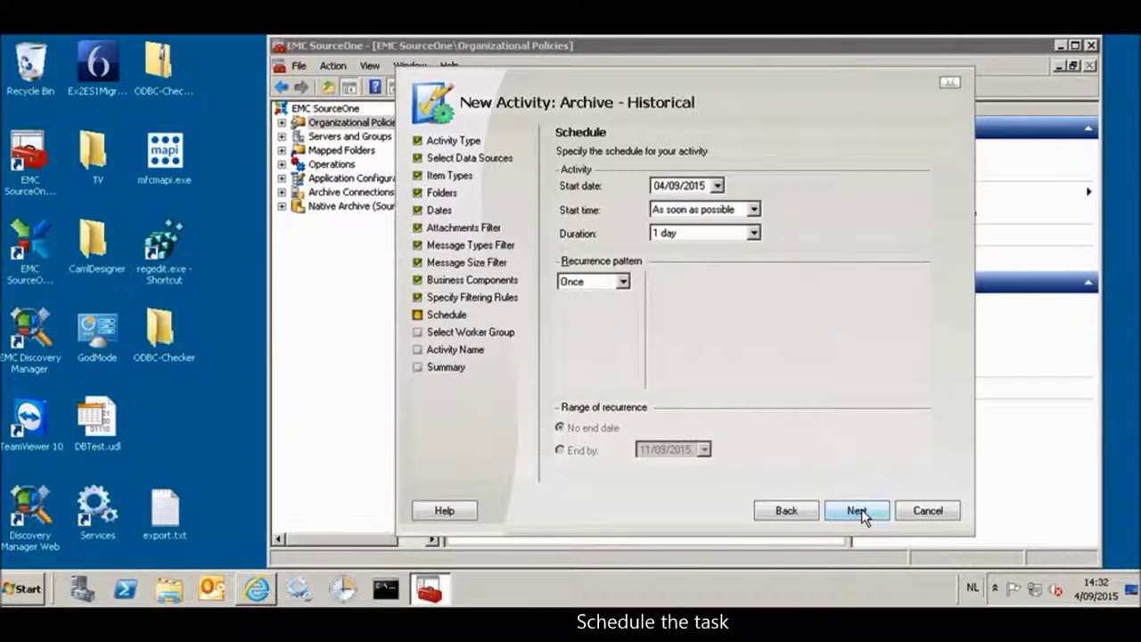
Set the activity's scheduled duration to Run to completion.
click(752, 234)
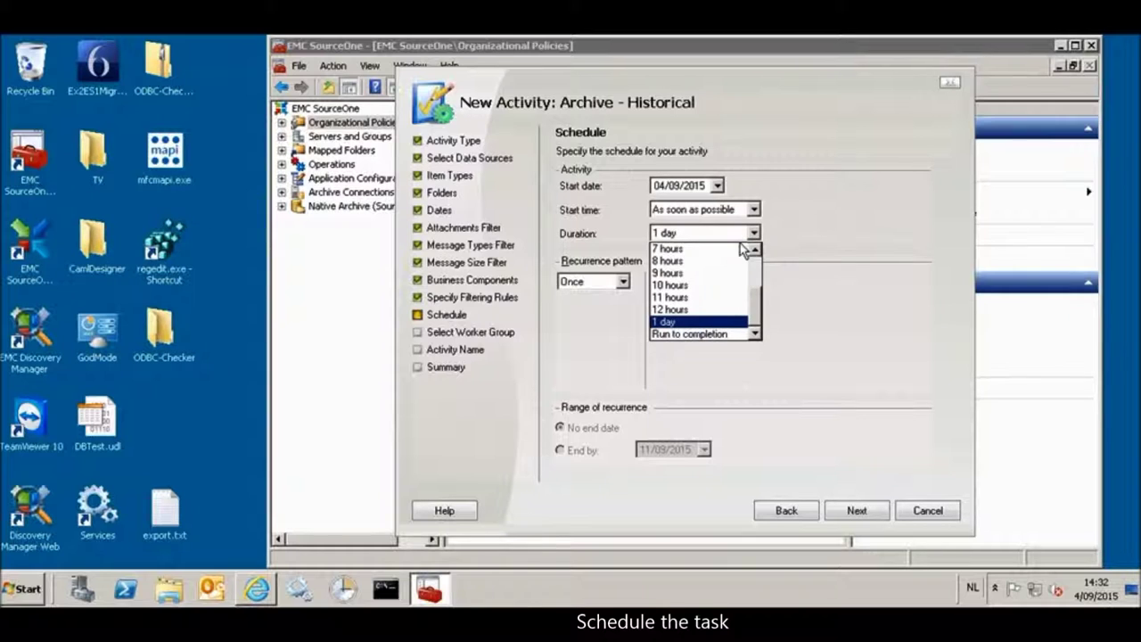
click(713, 333)
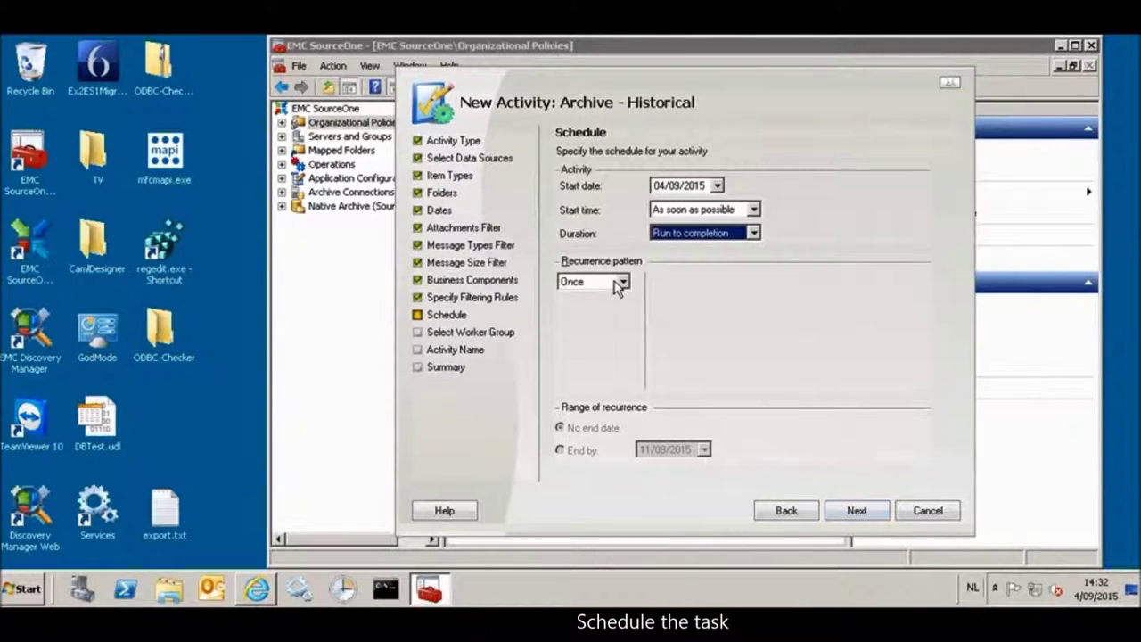
Try the Daily, Weekly and Monthly recurrence patterns and return the schedule to Once.
click(623, 282)
click(593, 304)
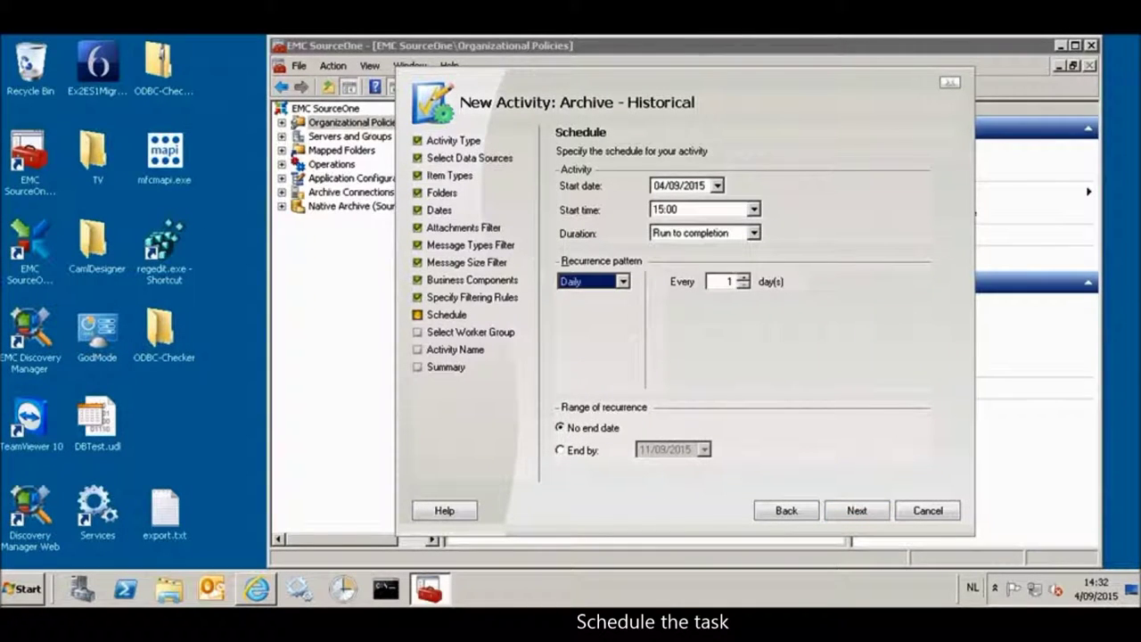
click(624, 281)
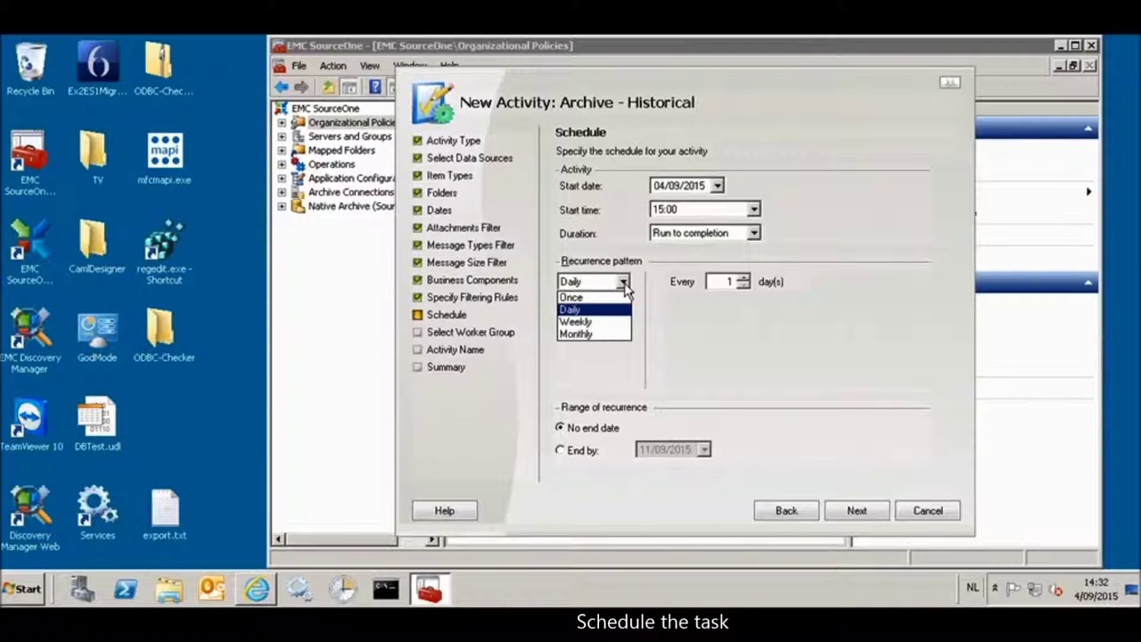
click(596, 316)
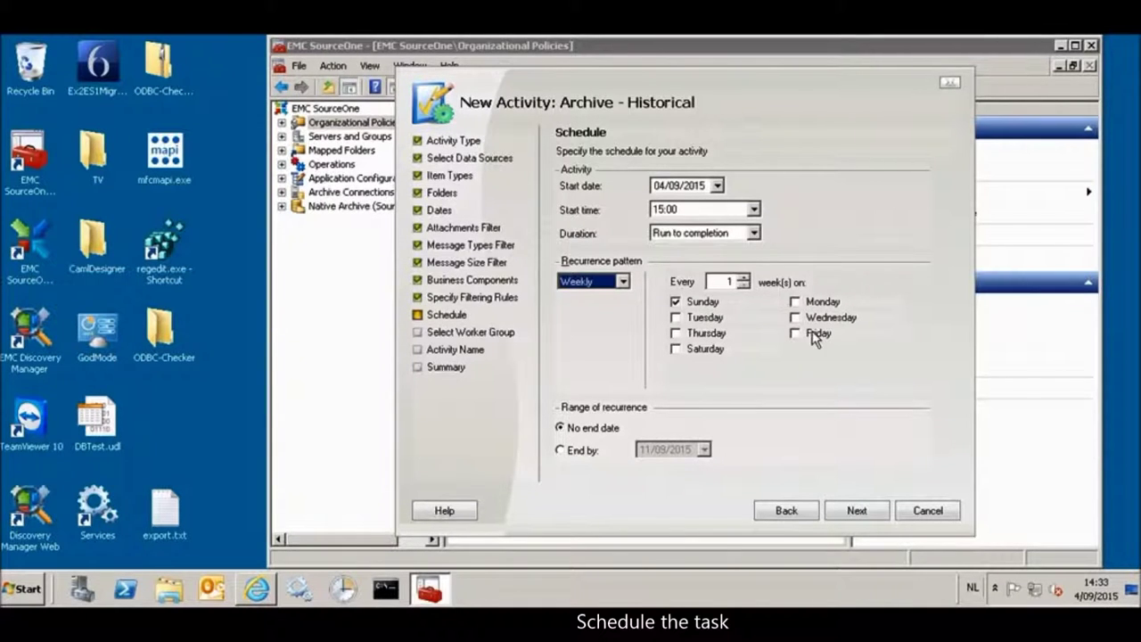
click(588, 284)
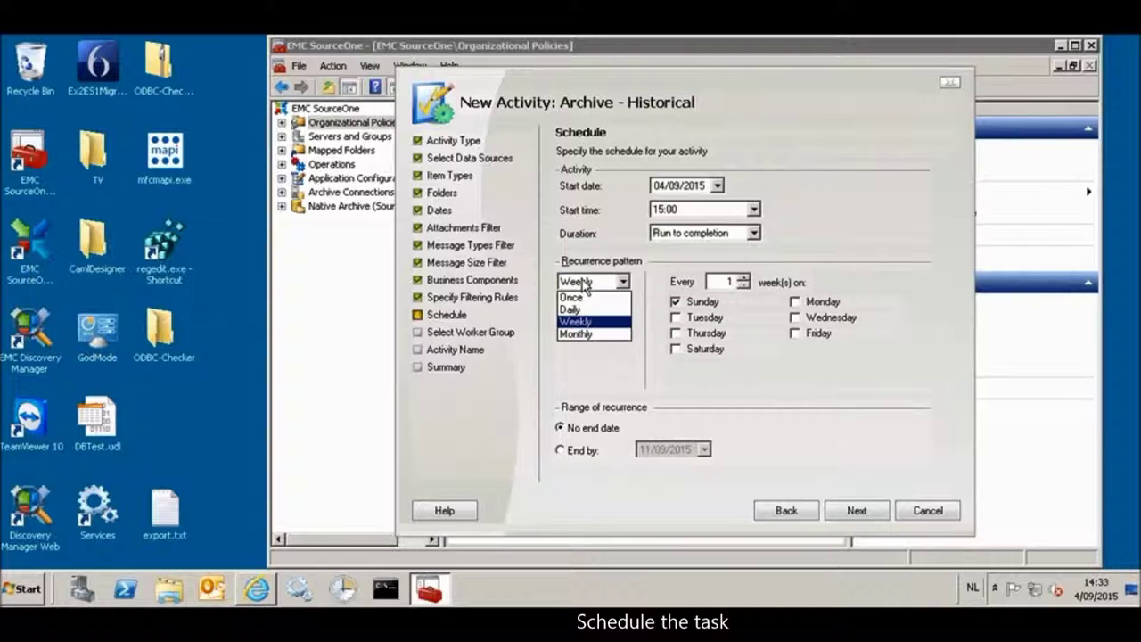
click(585, 334)
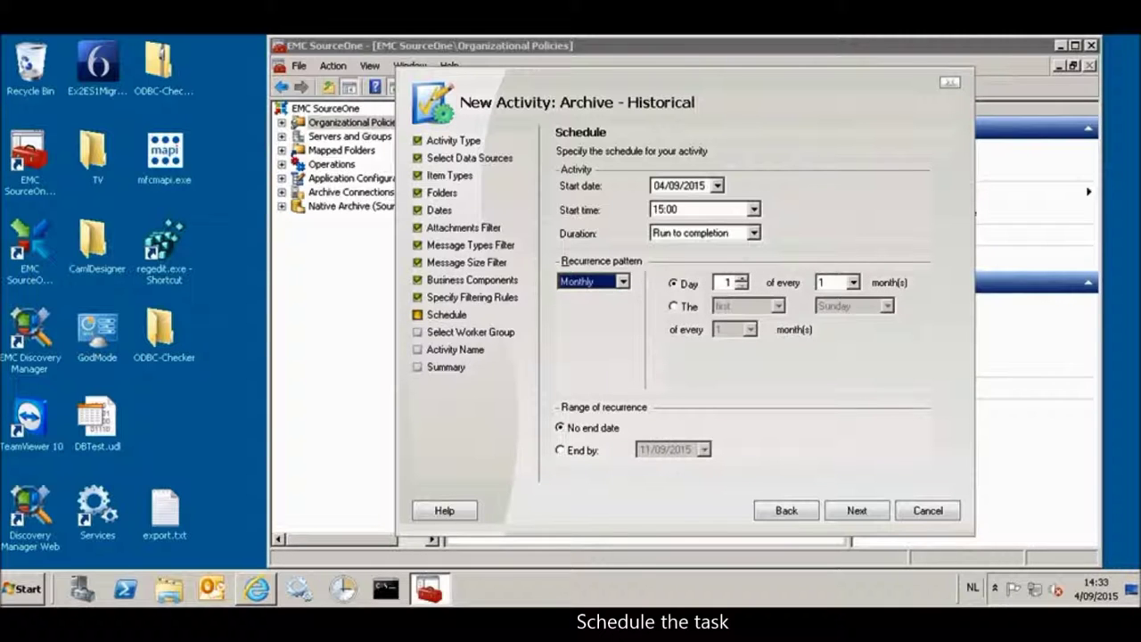
click(593, 282)
click(596, 296)
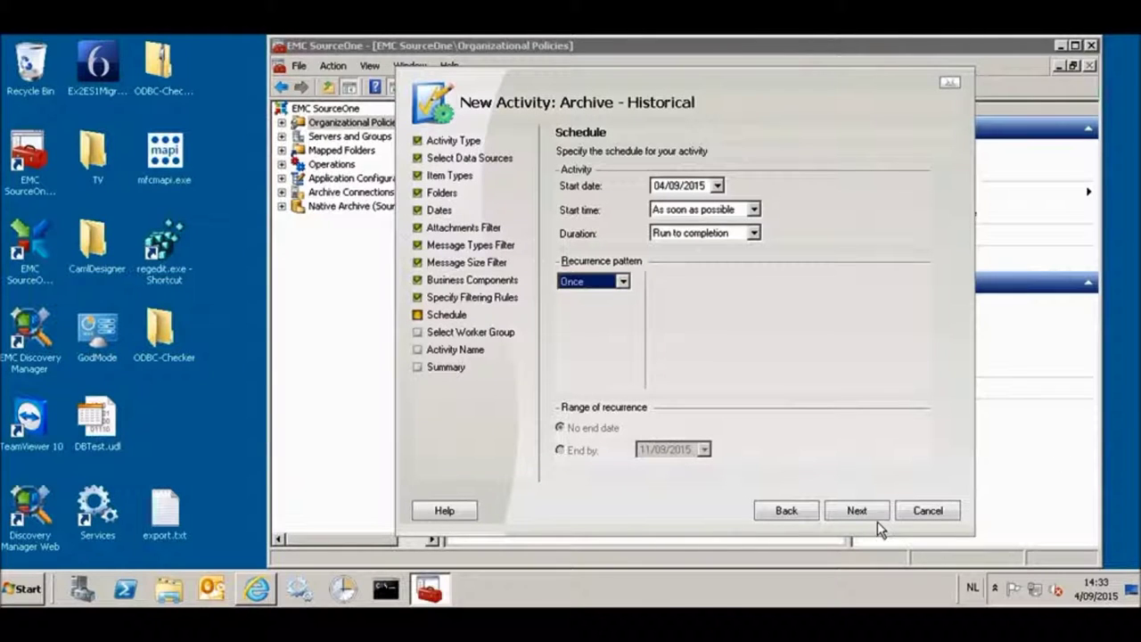
Allow all workers, name the activity Archive_Demo with detailed logging enabled, and finish creating it.
click(856, 511)
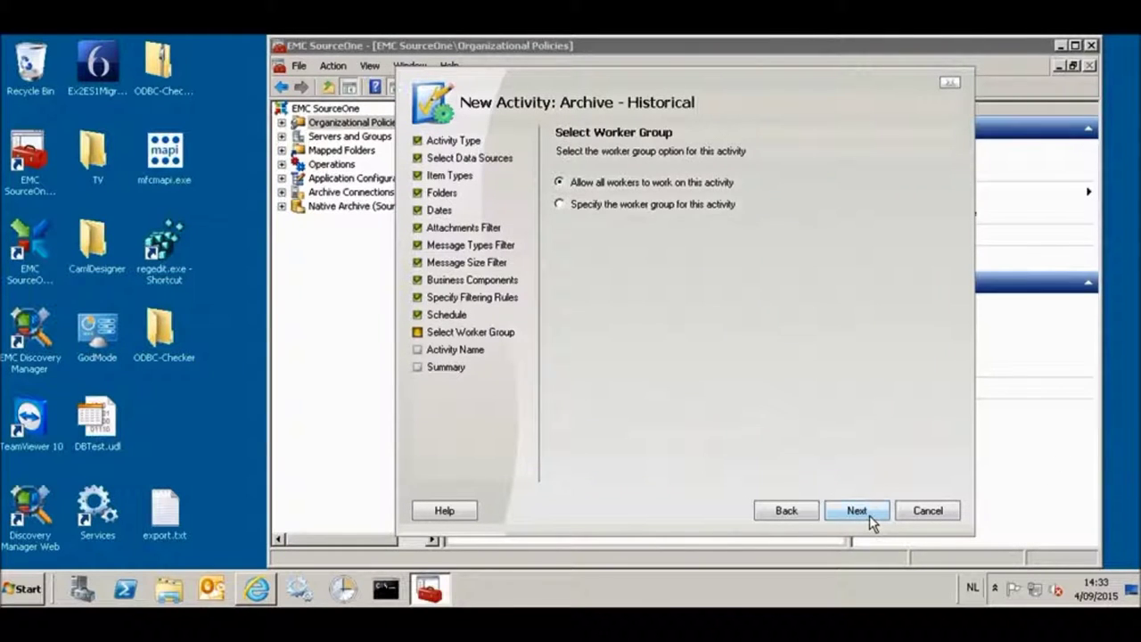
click(856, 511)
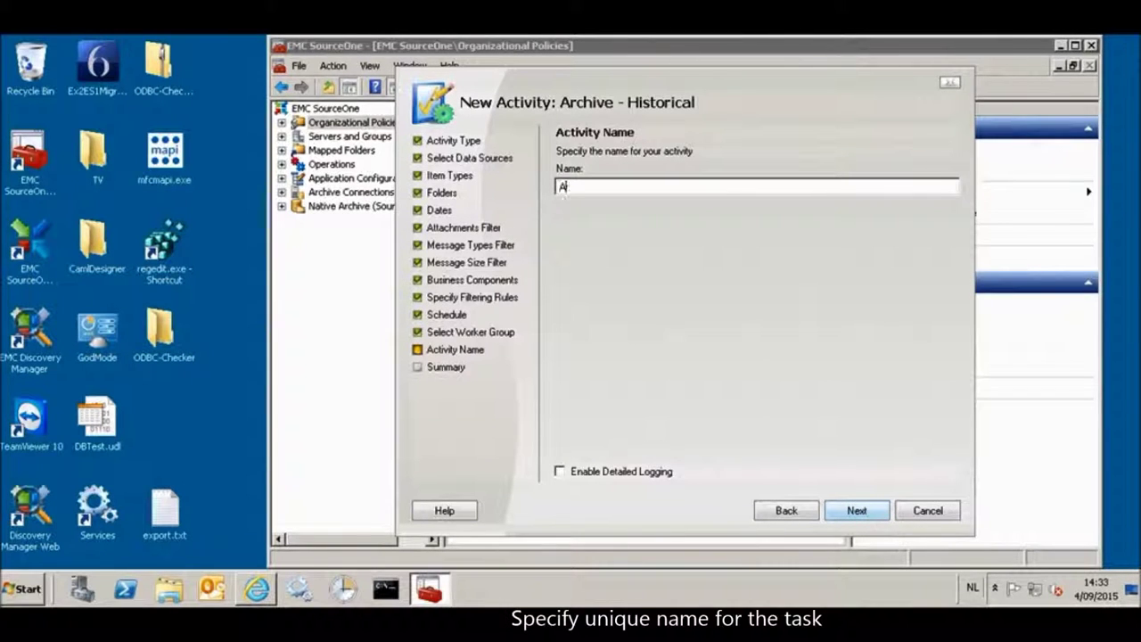
text(Archive_Tes)
key(Tab)
key(space)
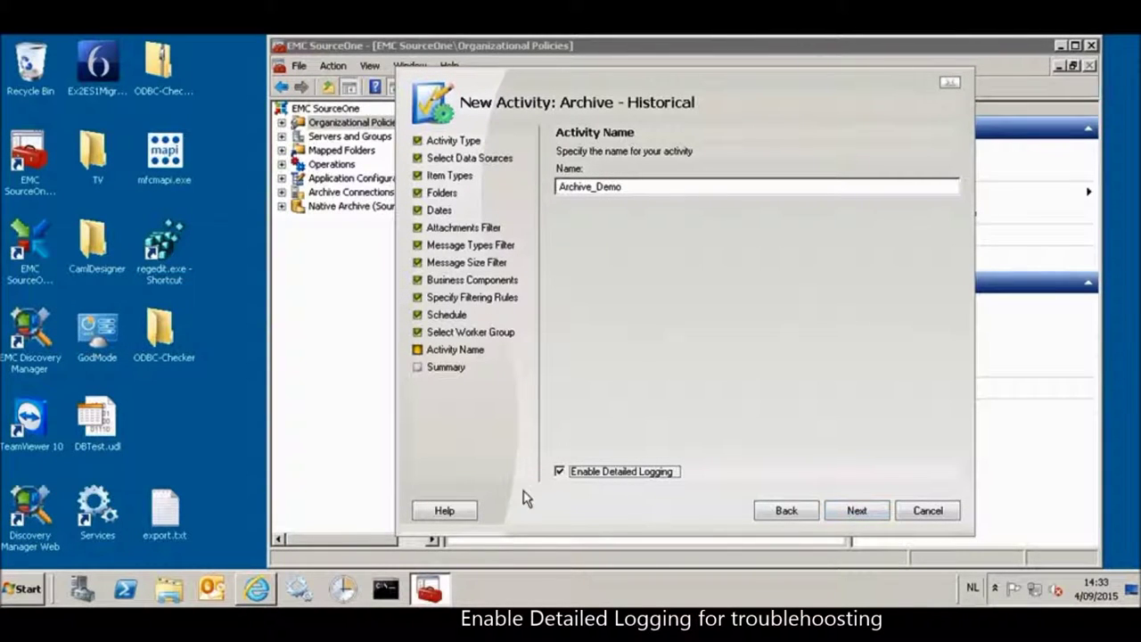
click(854, 514)
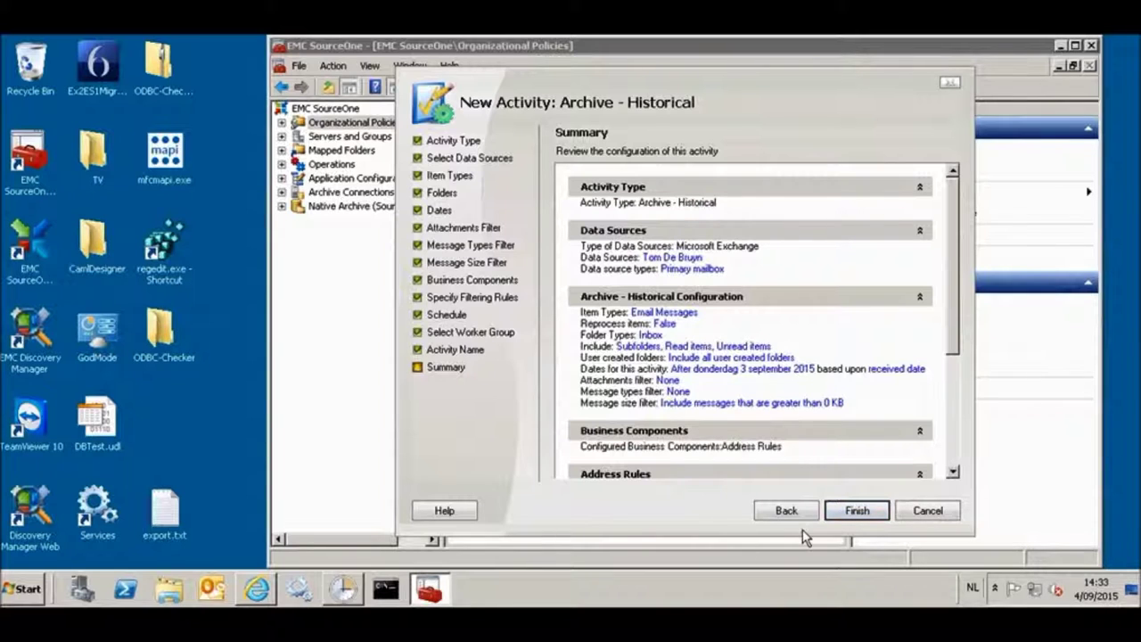
click(854, 513)
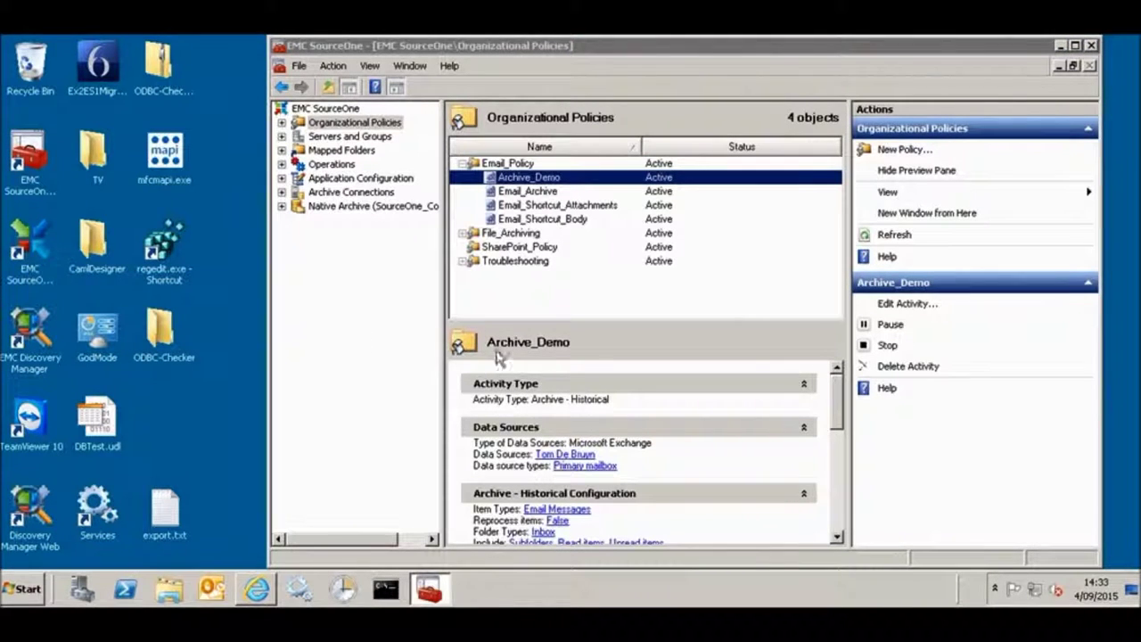
Switch to Task Scheduler, look through the tasks in the Task Scheduler Library, and close it.
click(343, 589)
key(Down)
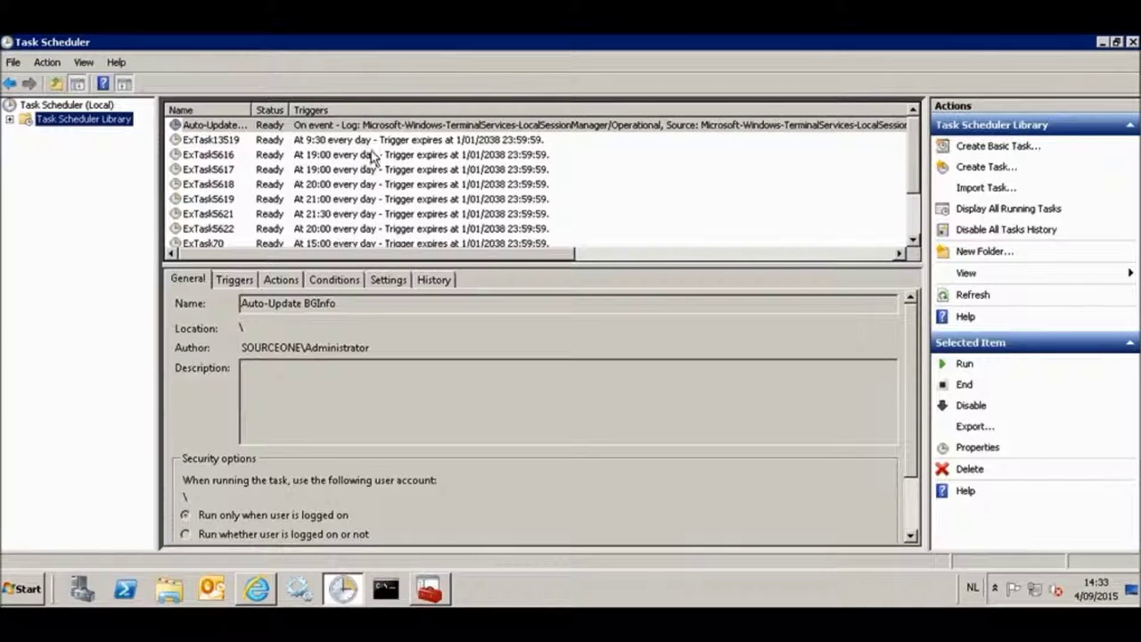
click(914, 207)
click(916, 149)
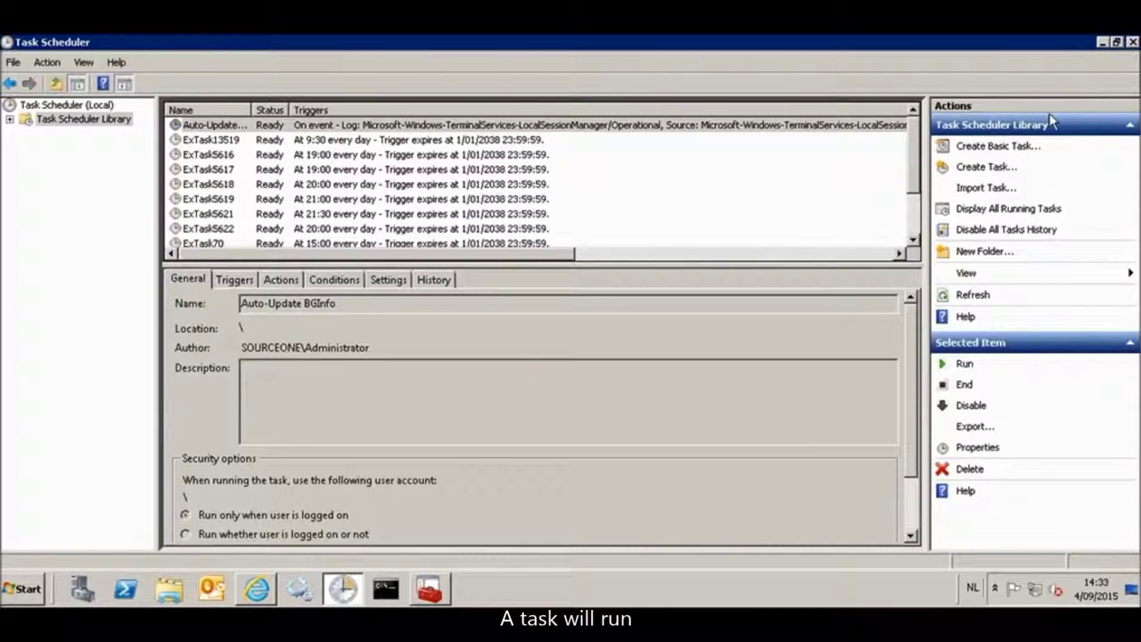
click(1132, 42)
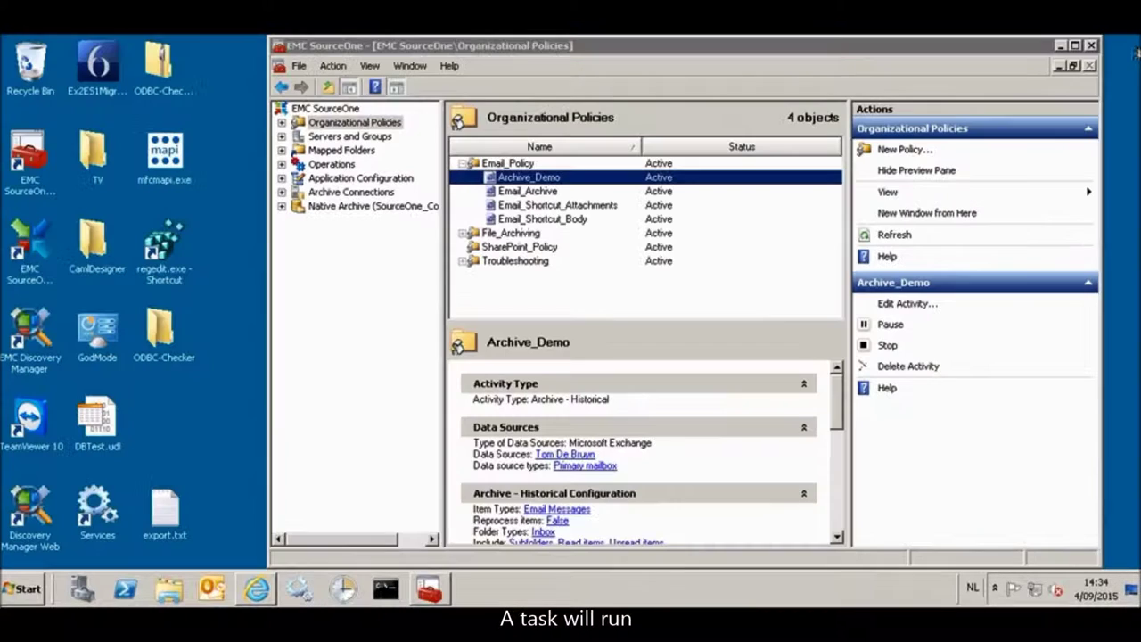
In Job Management under Operations, edit the job filter so Start Time is on or after 4/09/2015.
click(282, 164)
click(359, 178)
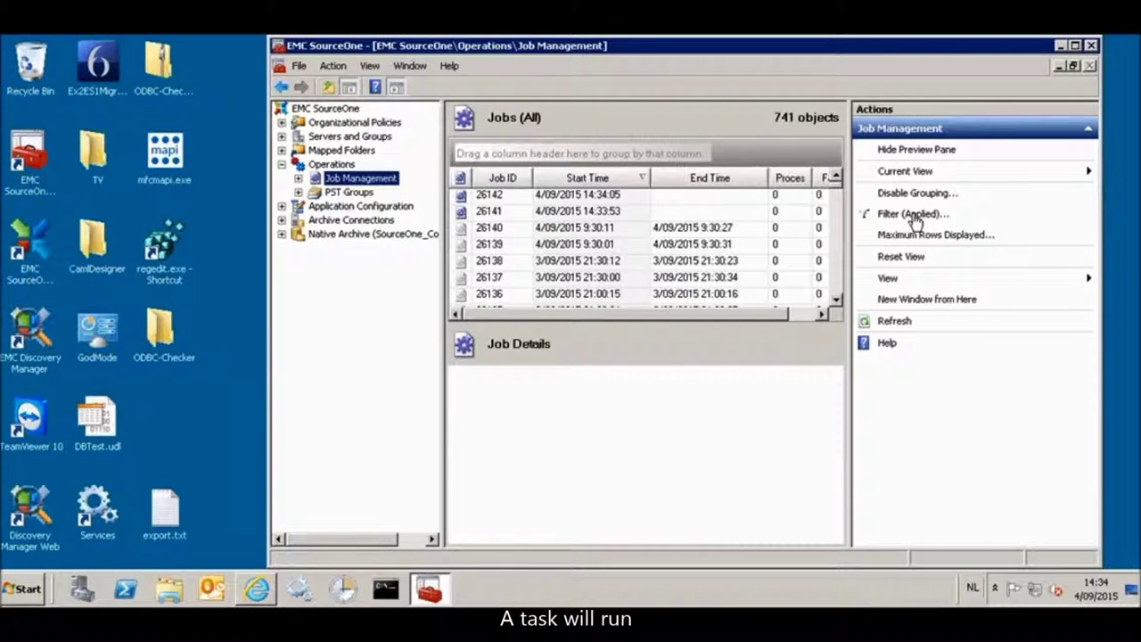
click(914, 218)
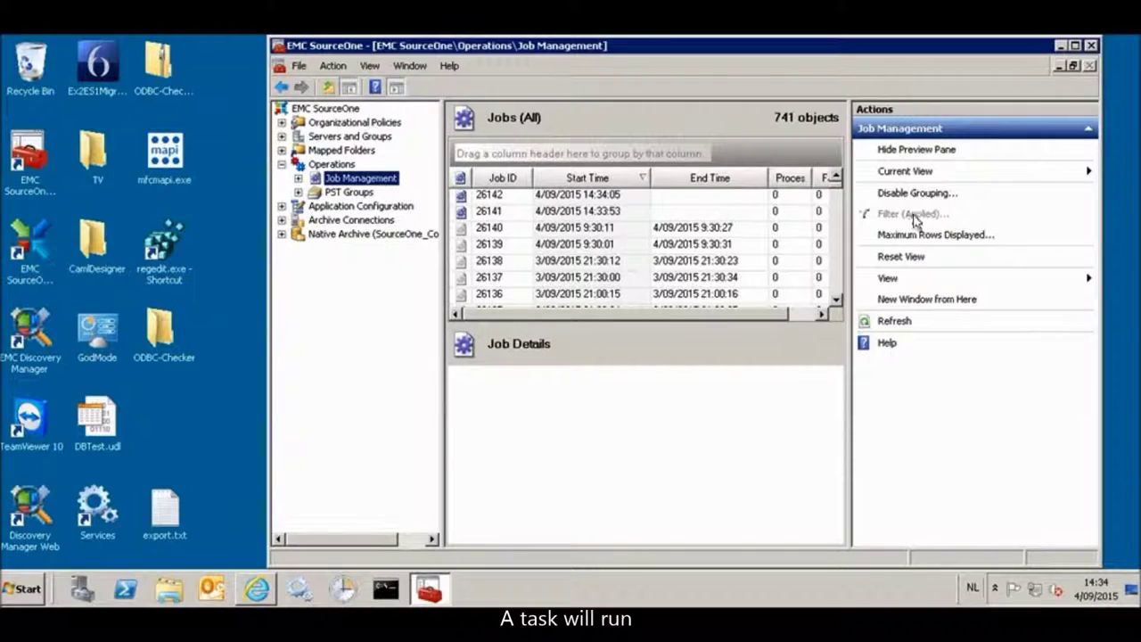
click(740, 199)
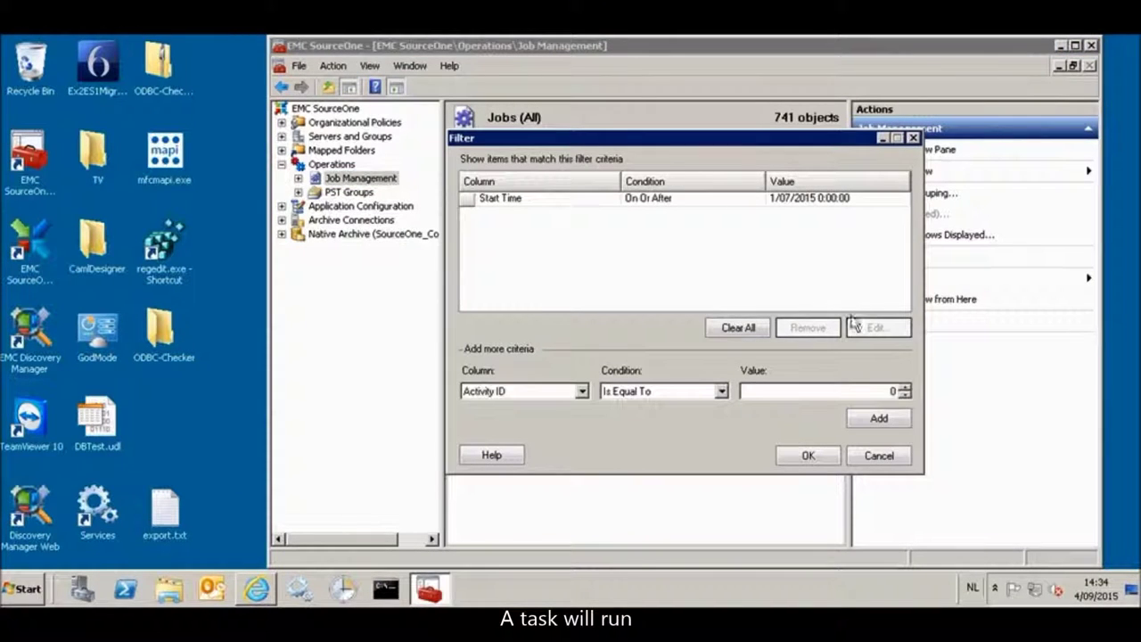
click(852, 328)
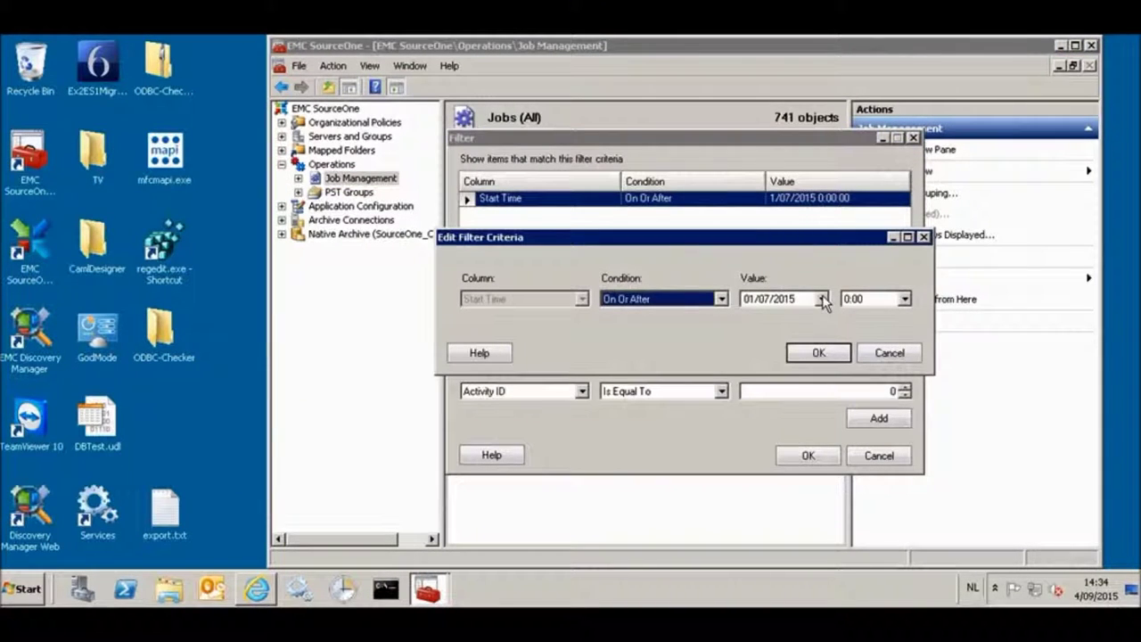
click(821, 298)
click(812, 327)
click(811, 327)
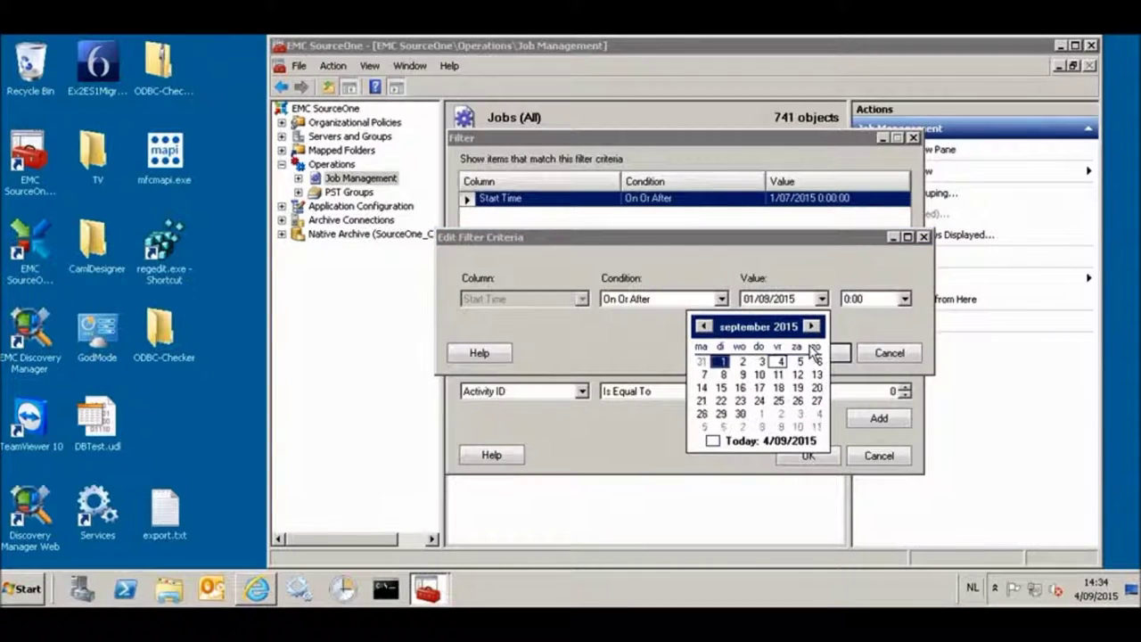
click(781, 361)
click(820, 354)
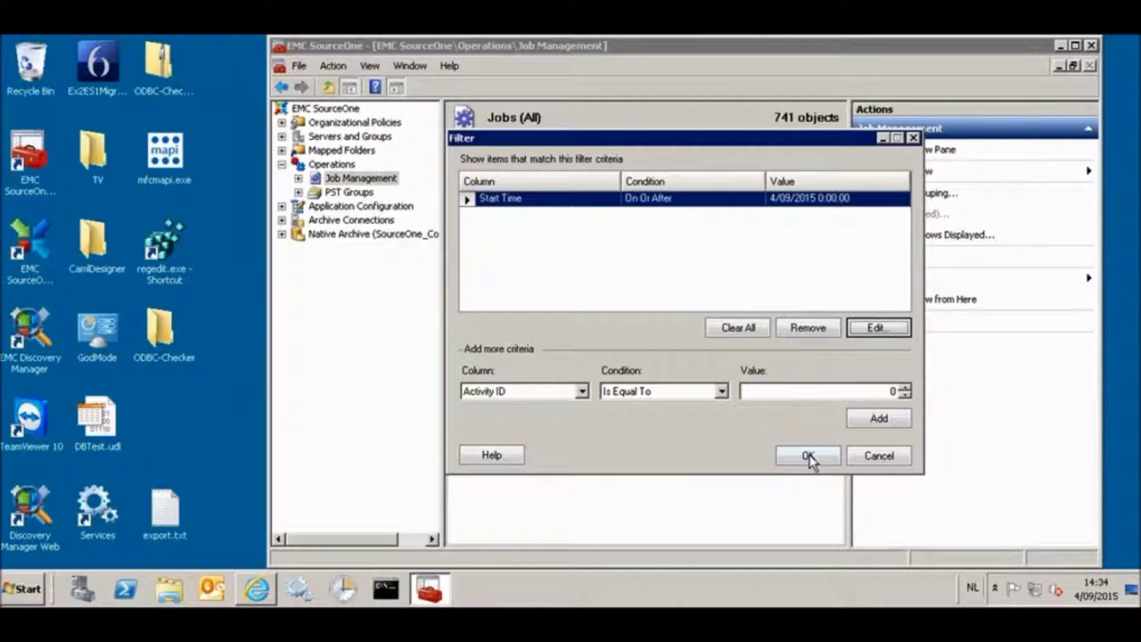
Set the Start Time criterion's time to 10:00 and apply the filter to the job list.
click(876, 332)
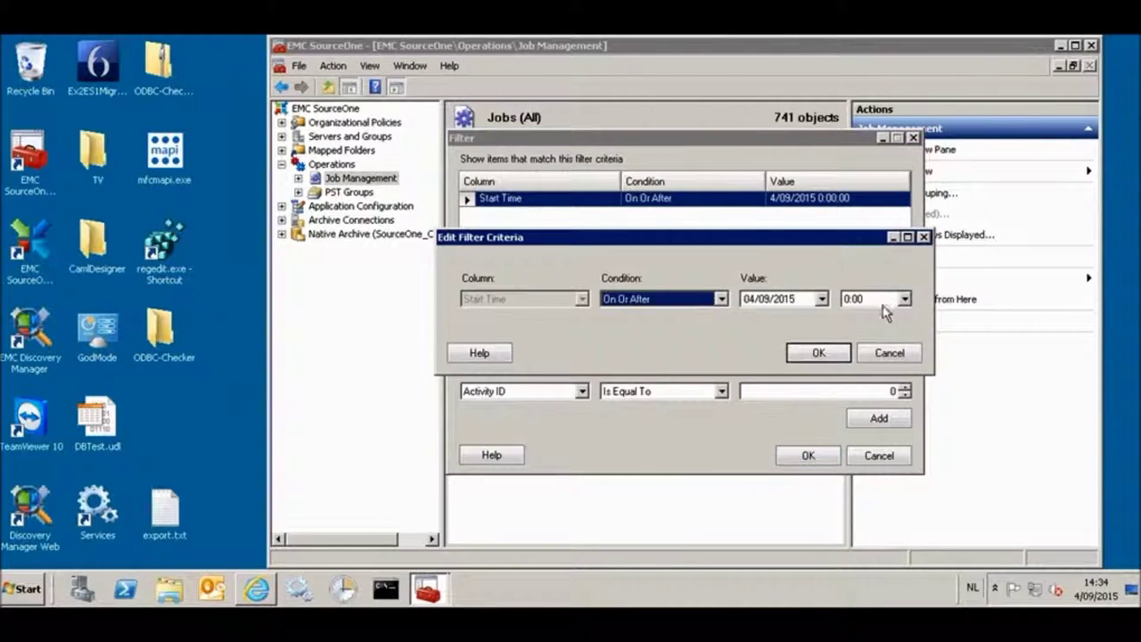
click(904, 298)
scroll(905, 397, down, 5)
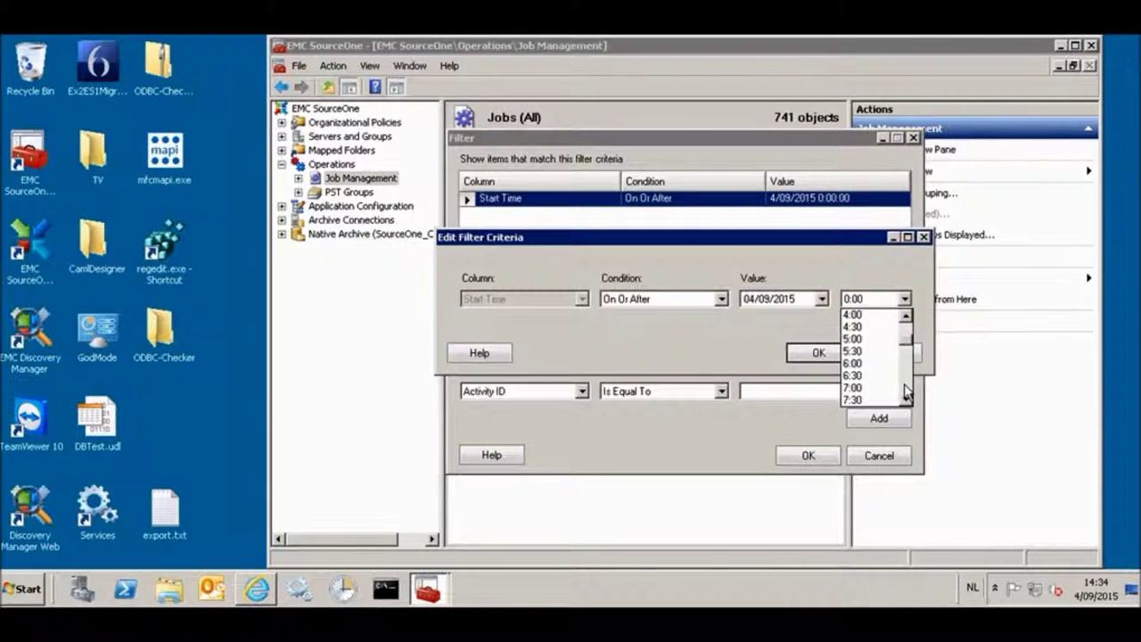
click(876, 374)
click(838, 360)
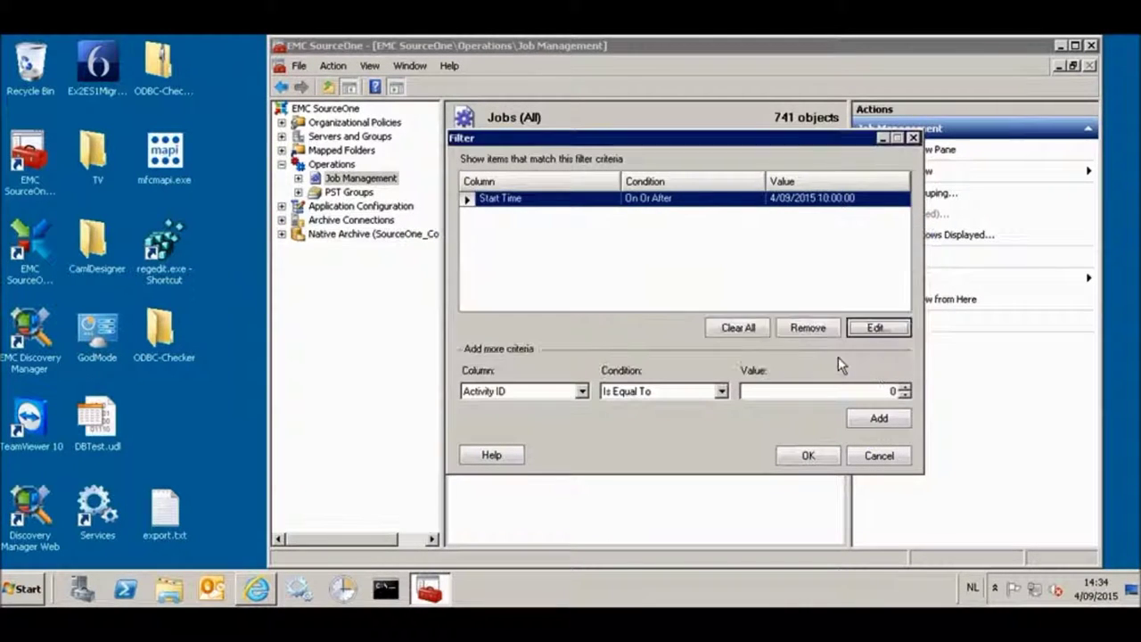
click(823, 455)
Select the most recent job, maximize the console, and review the full job details.
click(745, 196)
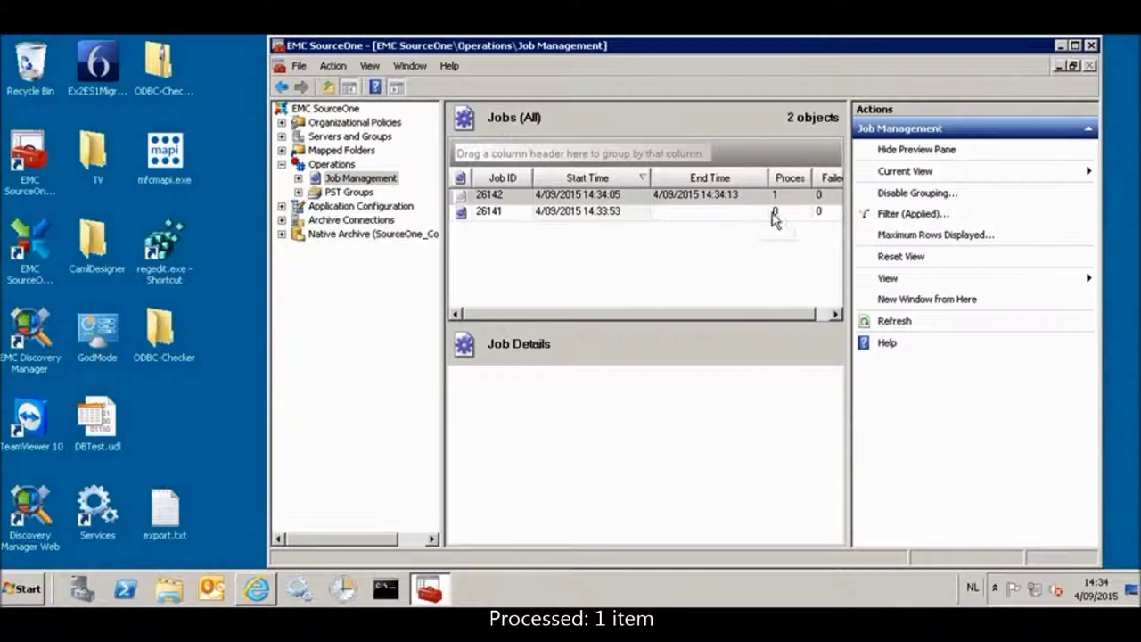
double_click(848, 49)
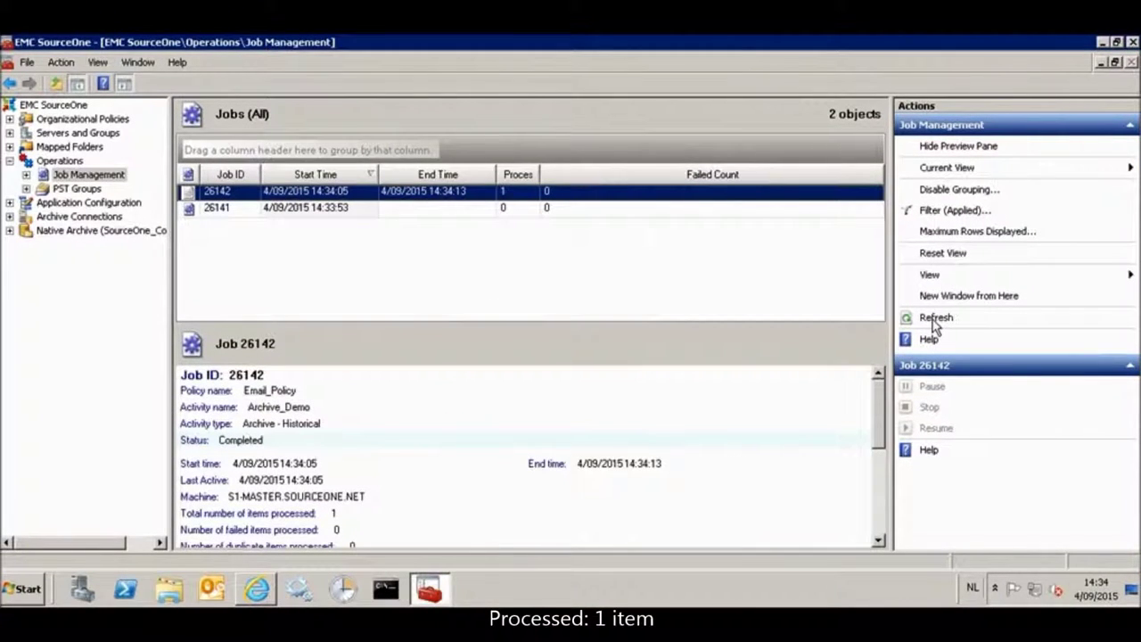
click(877, 499)
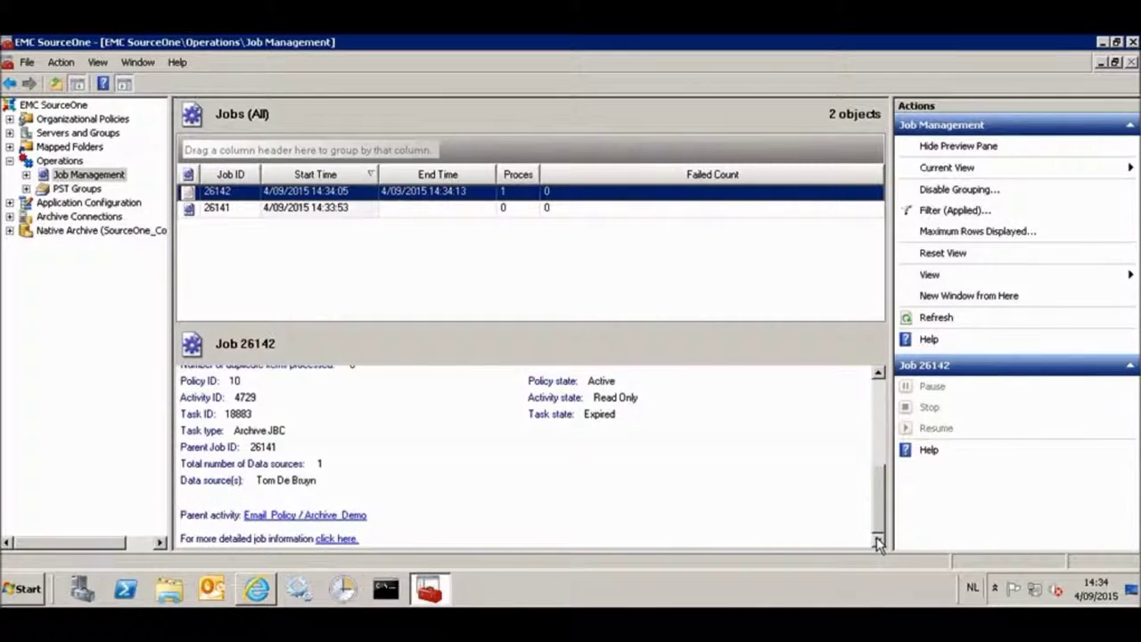
click(878, 541)
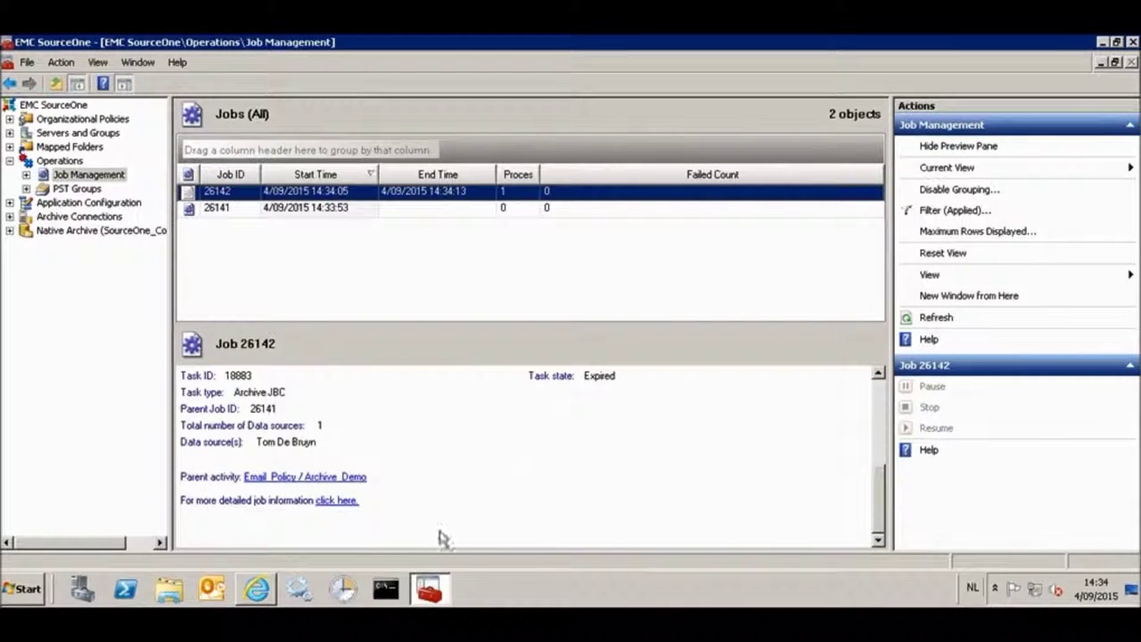
Open the selected job's detailed log file and reposition its Notepad window for reading.
click(338, 501)
drag(528, 515, 551, 120)
drag(346, 104, 203, 93)
Highlight the archived message's ID, original folder, subject and date in the log to examine them.
drag(223, 217, 571, 217)
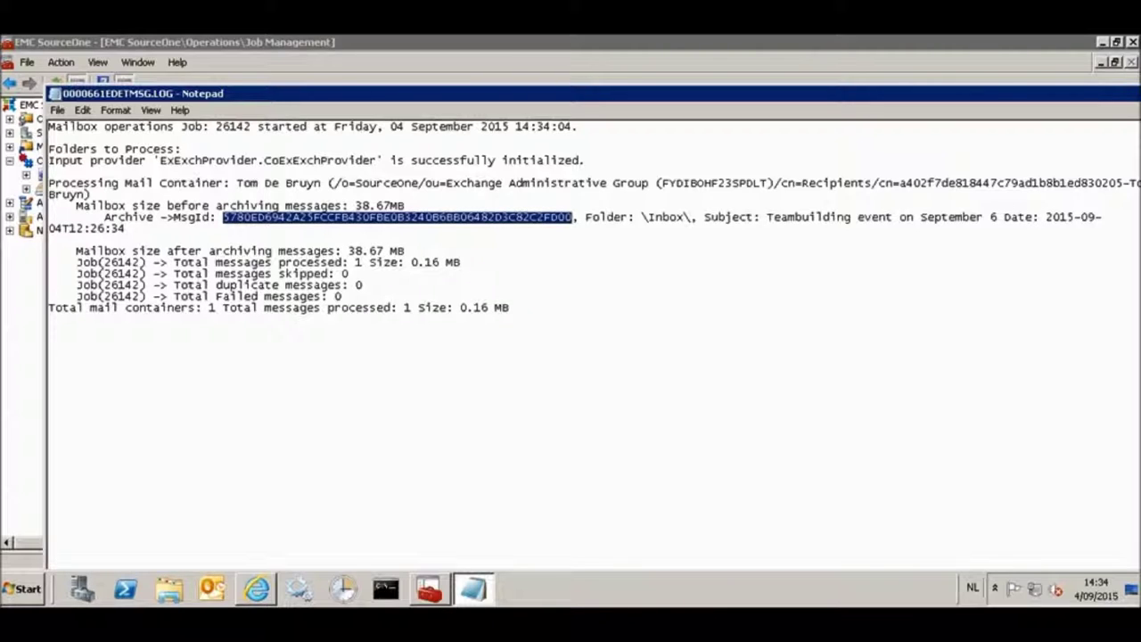
drag(642, 216, 691, 216)
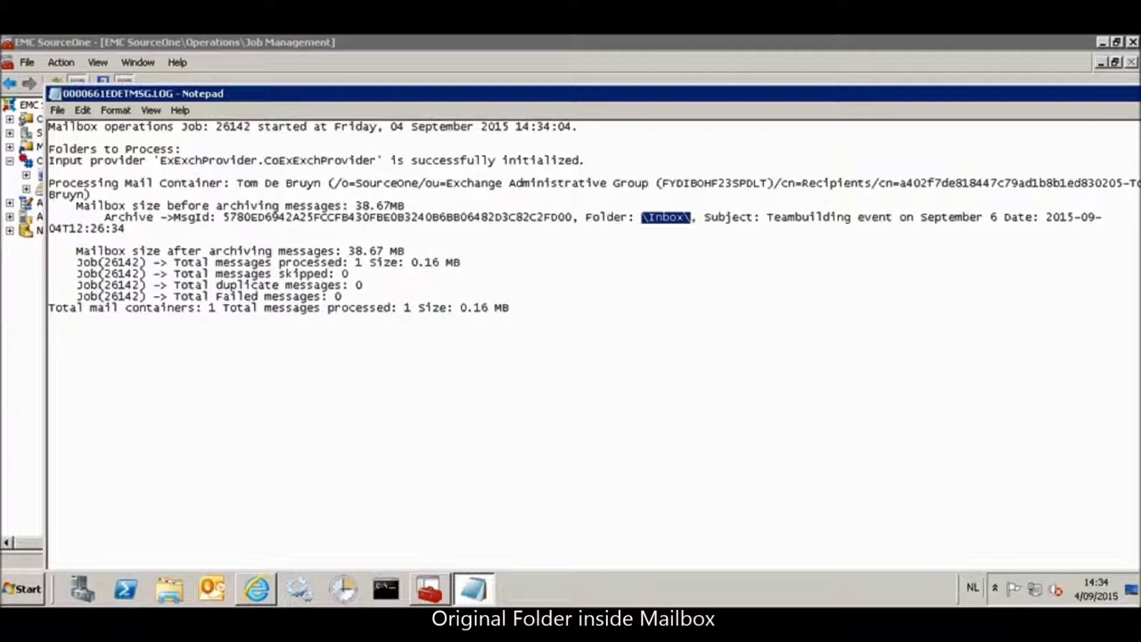
drag(767, 217, 124, 229)
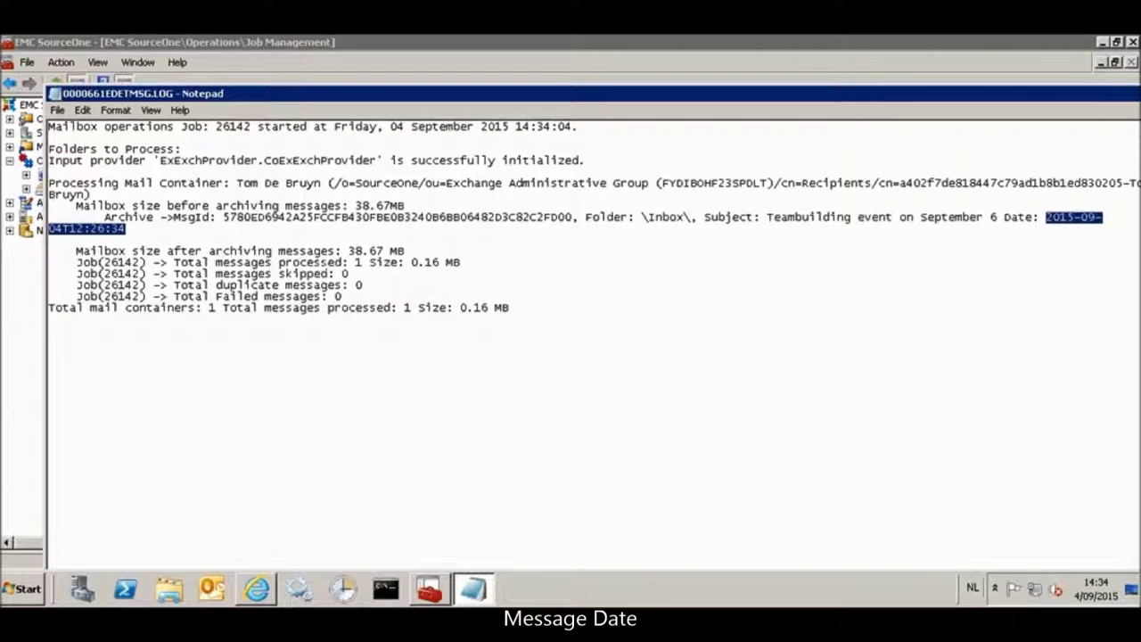
Examine the mailbox size after archiving and the totals of processed, skipped, duplicate and failed messages in the log.
drag(174, 263, 356, 251)
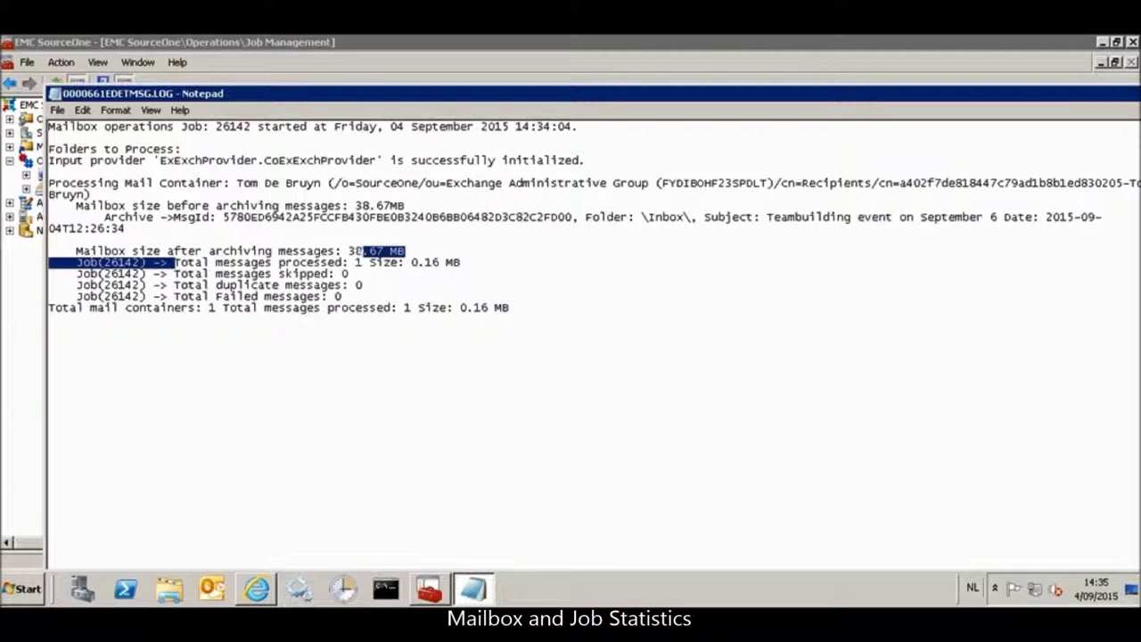
drag(174, 262, 364, 262)
drag(173, 274, 349, 273)
drag(174, 285, 369, 284)
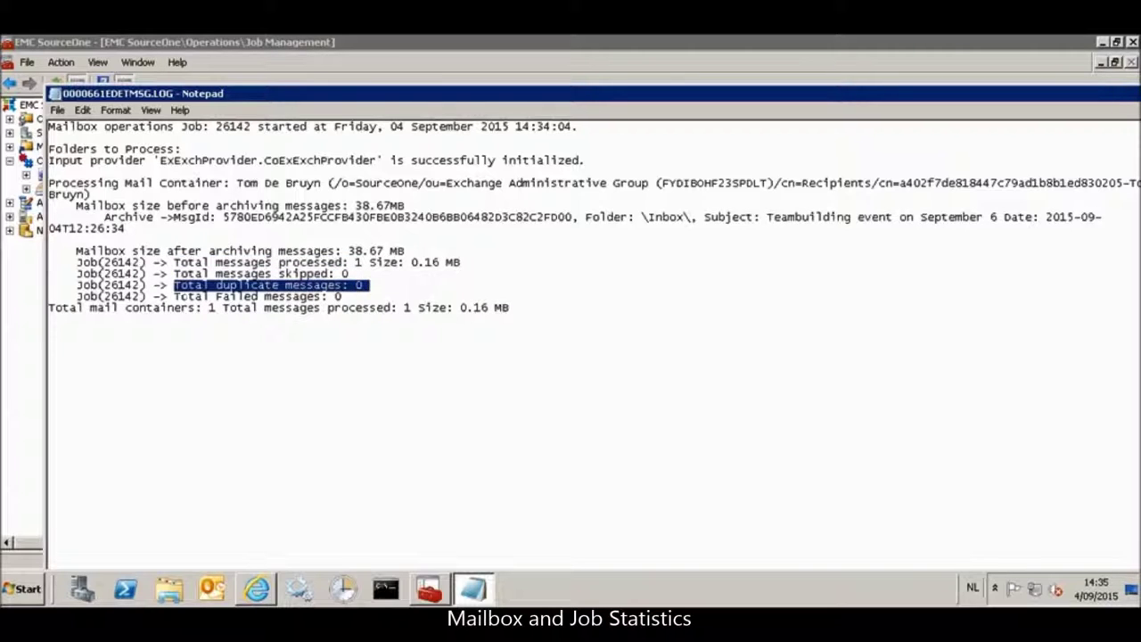
drag(174, 296, 347, 296)
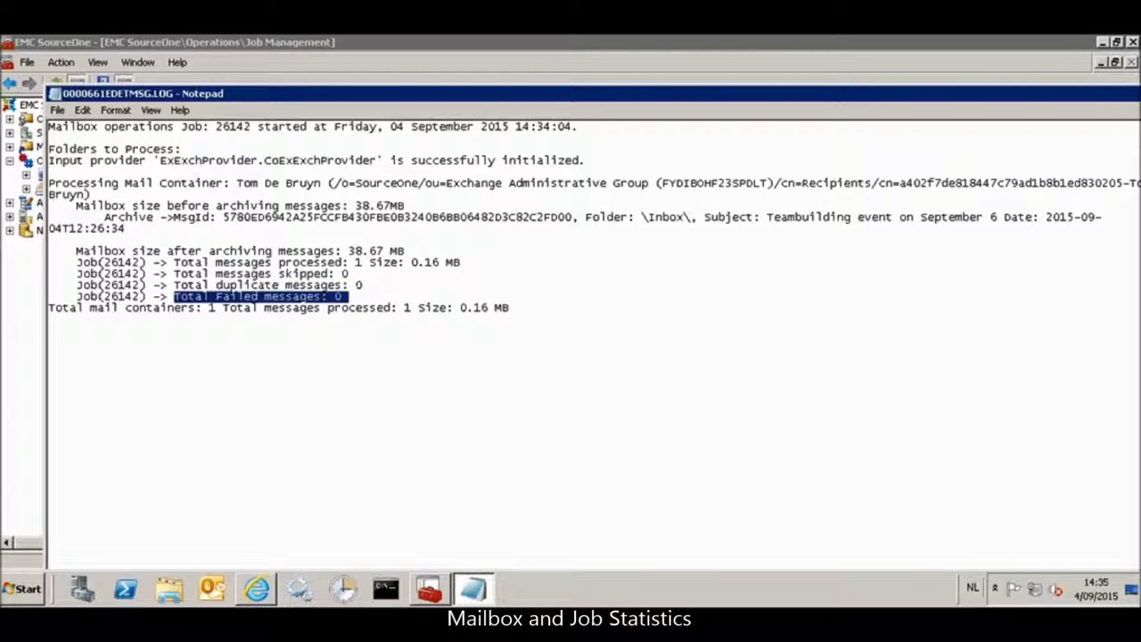